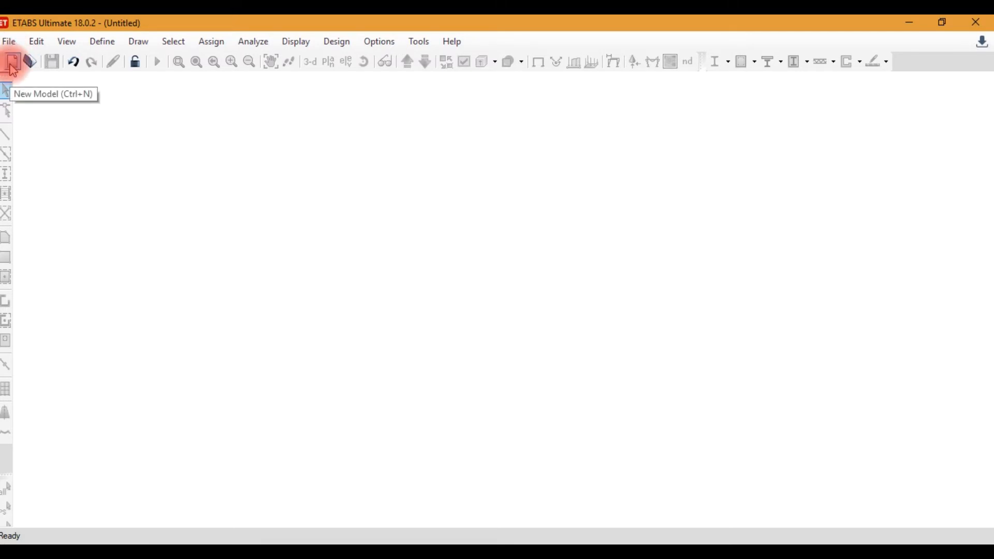
Start a new model and choose to initialize it with the built-in settings
left_click(9, 41)
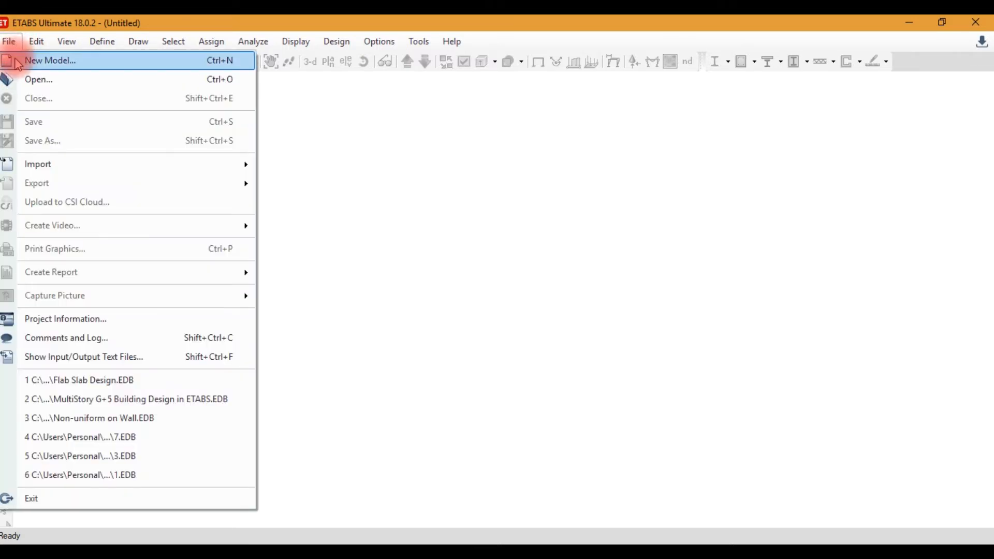
left_click(181, 66)
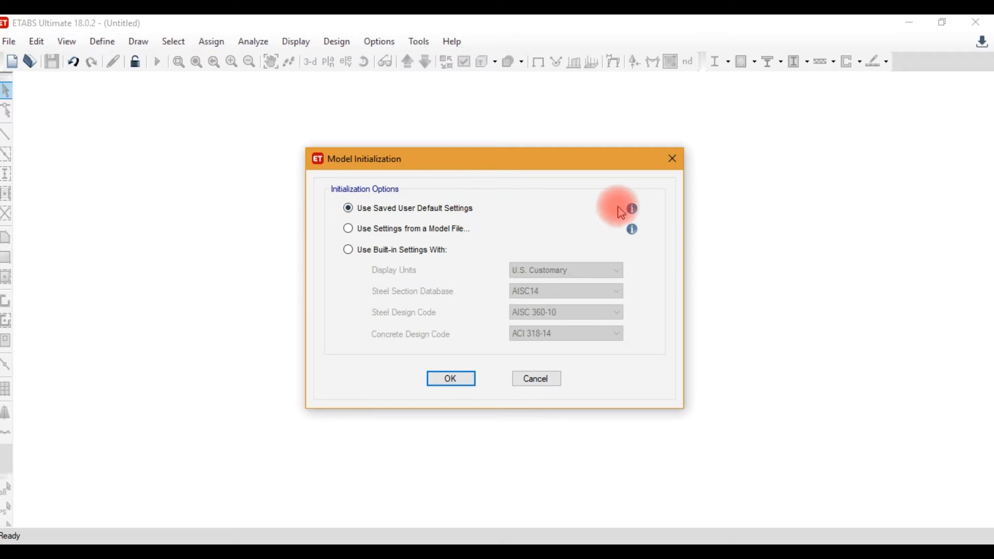
mouse_move(631, 210)
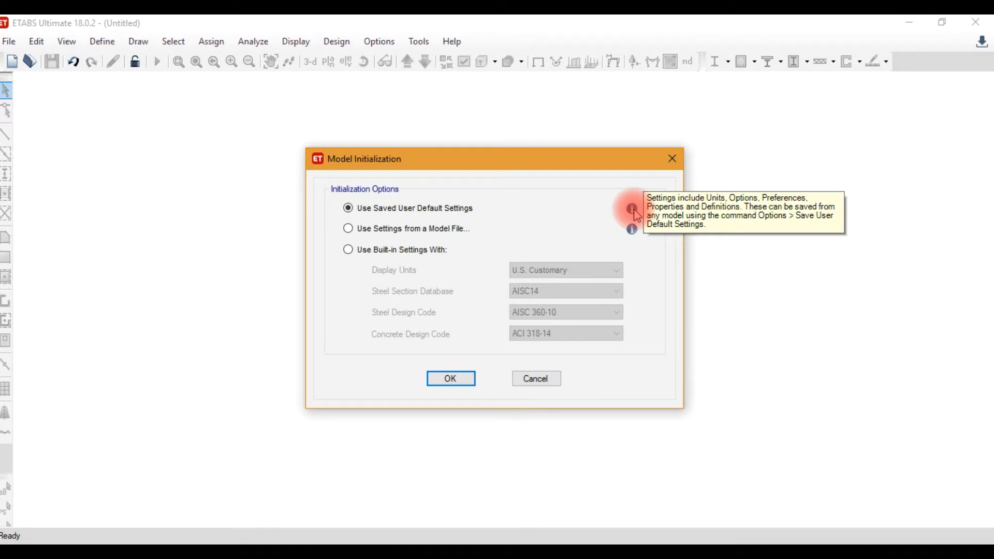
left_click(449, 230)
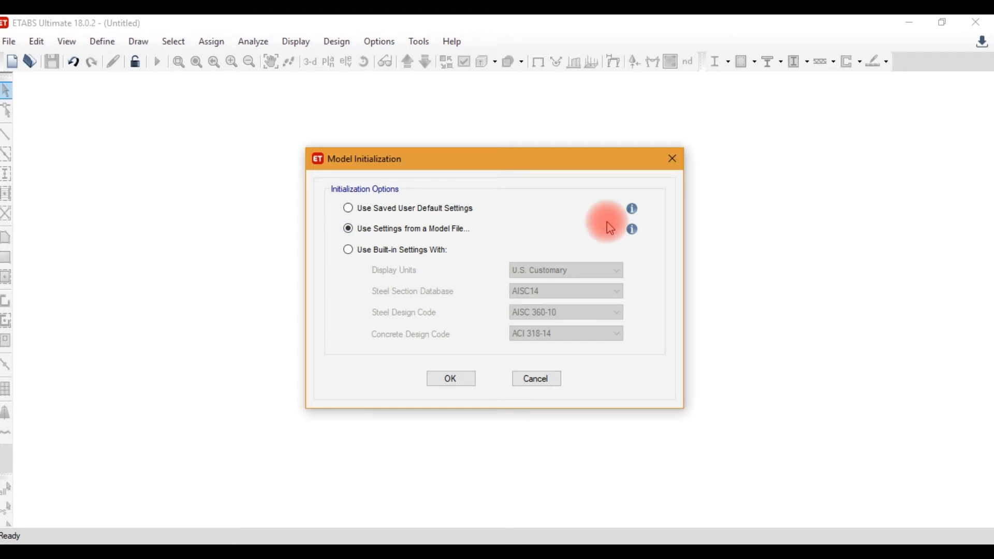
left_click(437, 250)
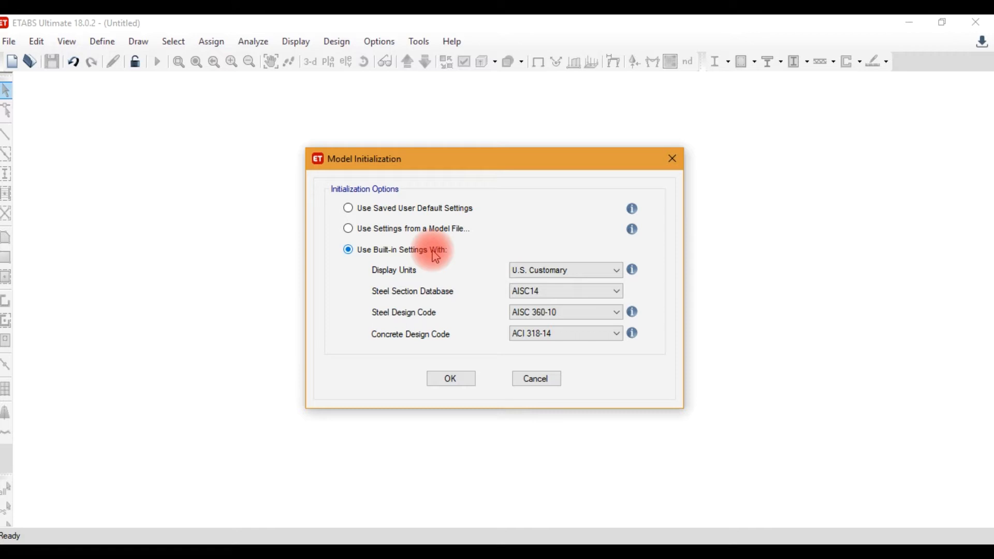
Initialize the model with U.S. Customary units, AISC14 steel sections, AISC 360-10 steel code and ACI 318-14 concrete code
left_click(555, 280)
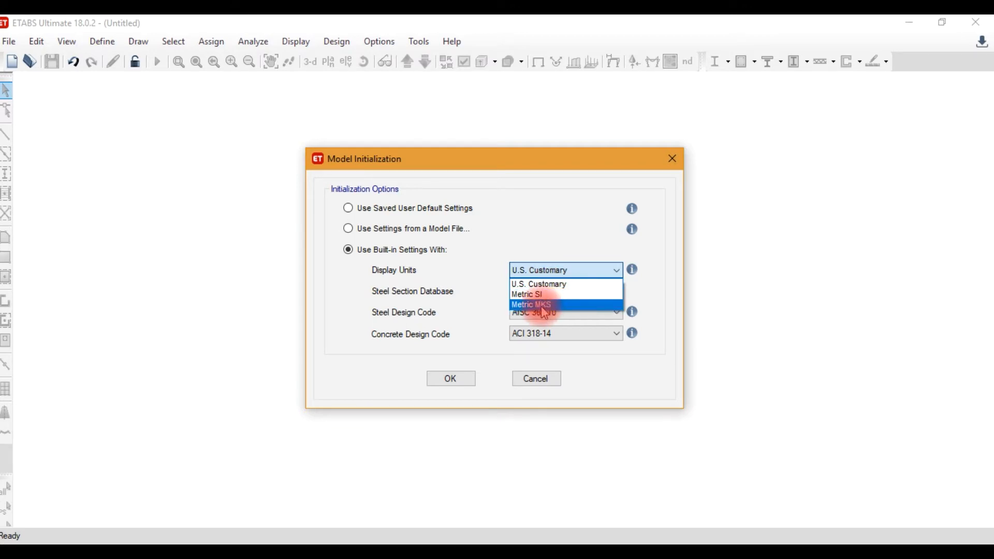
left_click(489, 234)
left_click(544, 290)
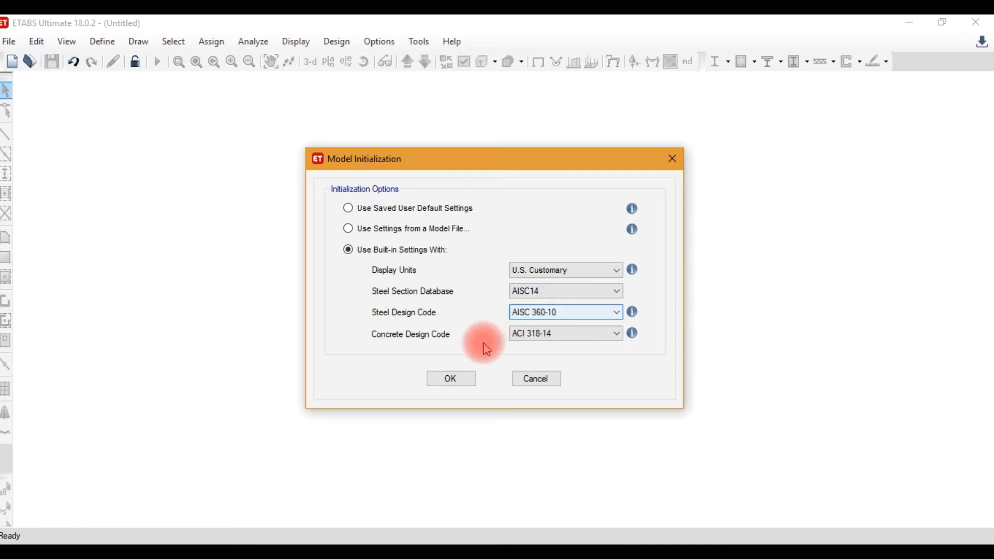
left_click(546, 335)
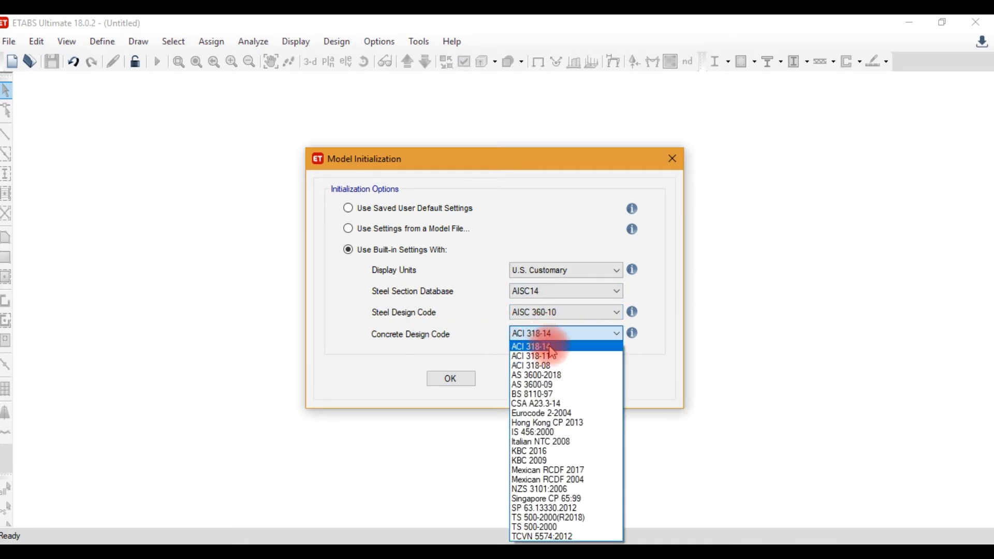
left_click(547, 346)
left_click(549, 334)
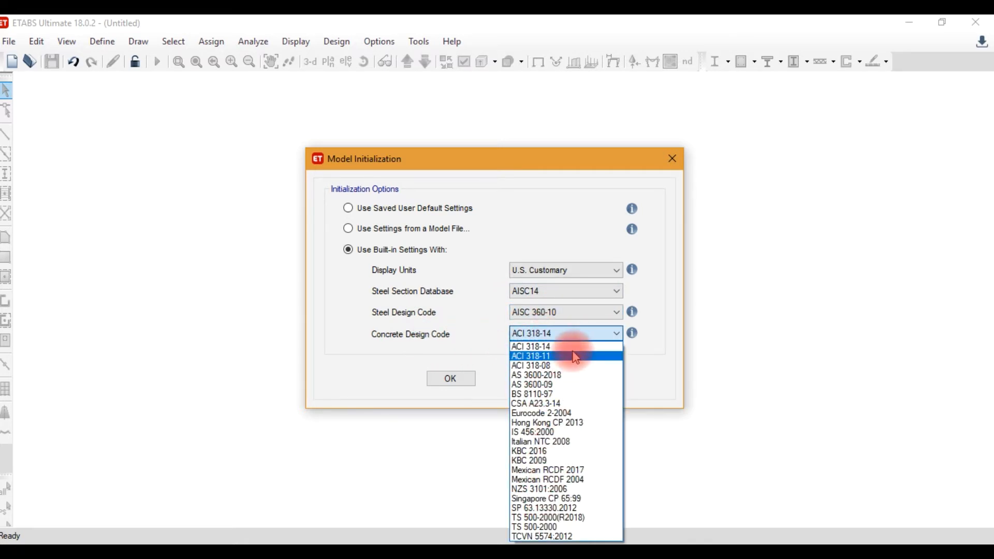
left_click(578, 337)
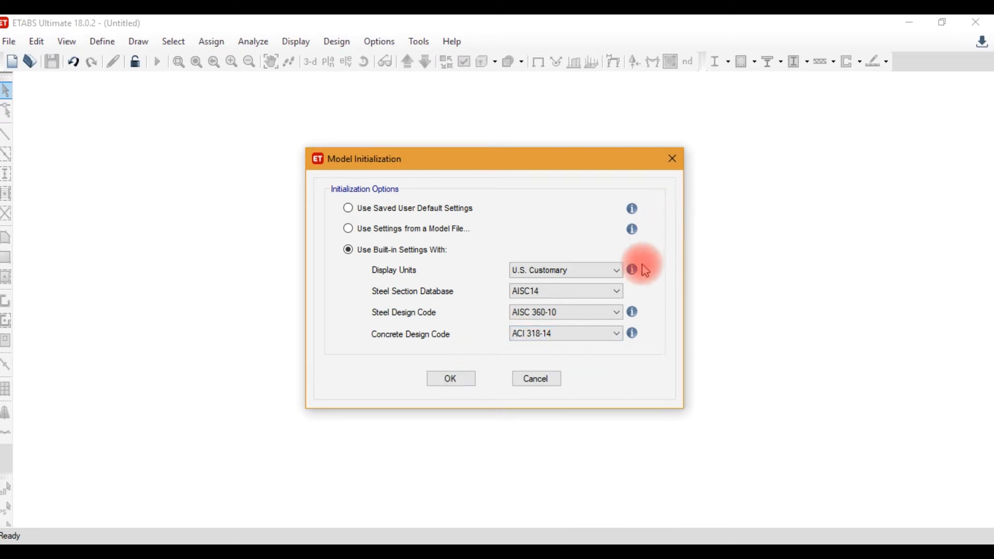
mouse_move(637, 269)
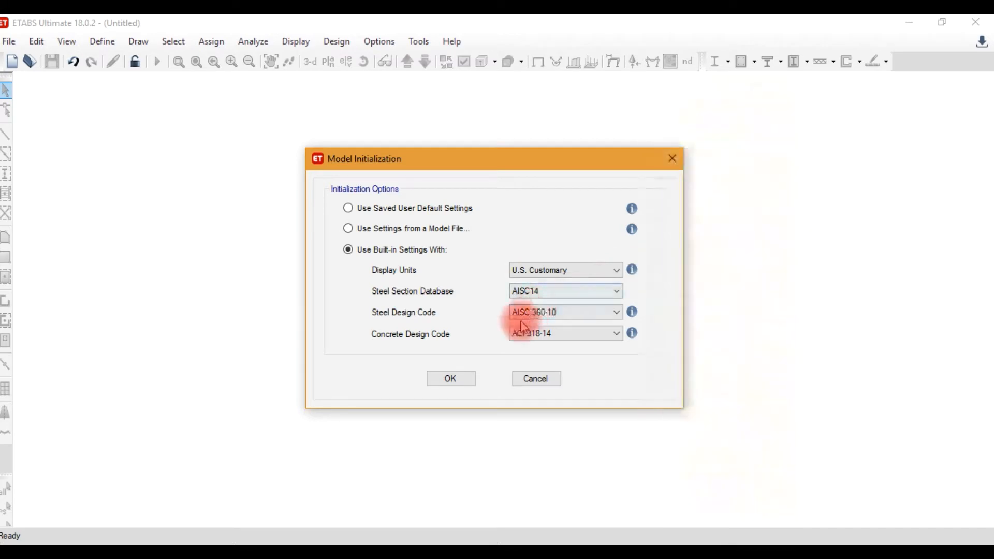
left_click(454, 378)
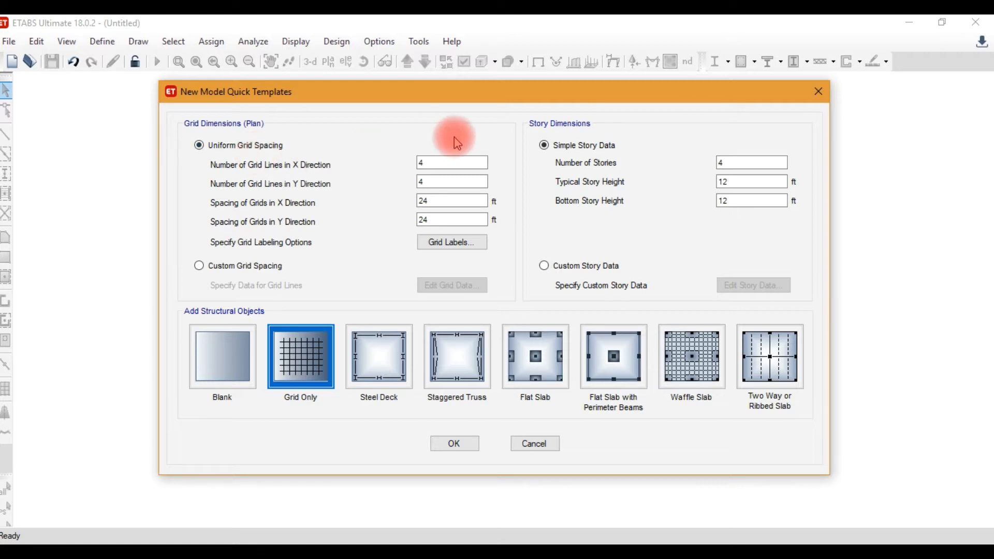
Review the number of grid lines and the grid spacings in the X and Y directions
left_click(464, 157)
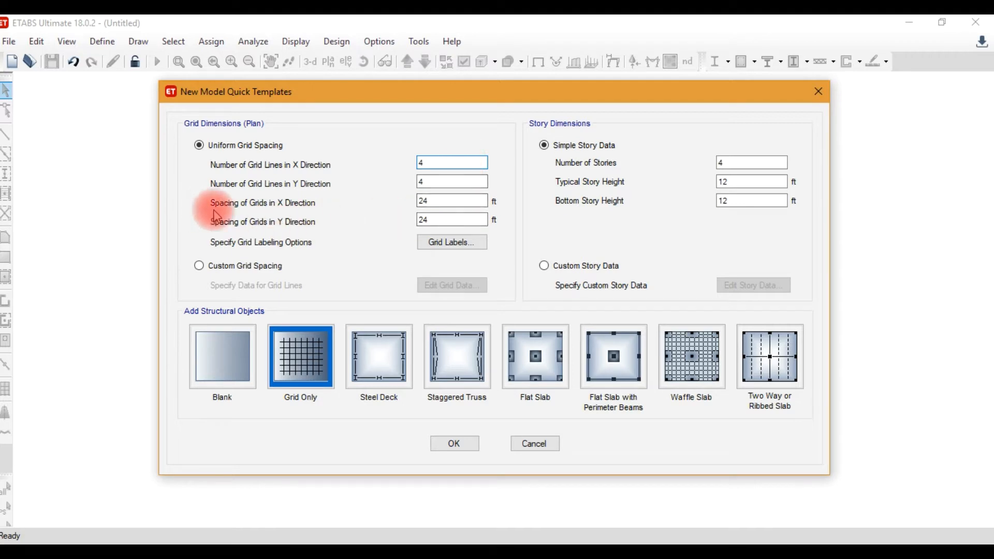
double_click(422, 201)
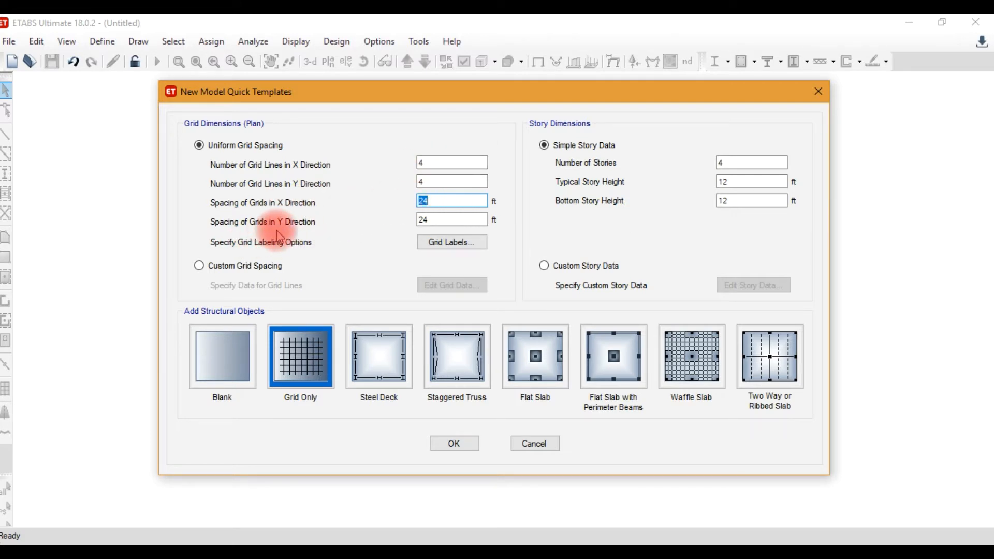
double_click(430, 222)
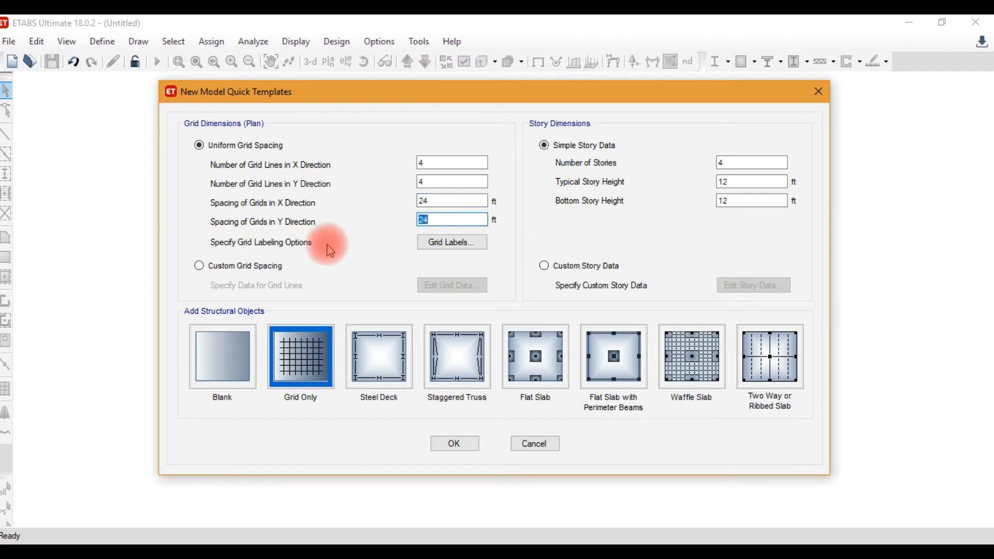
Try starting the X grid labels at 1 and the Y grid labels at A, and discard the changes
left_click(428, 245)
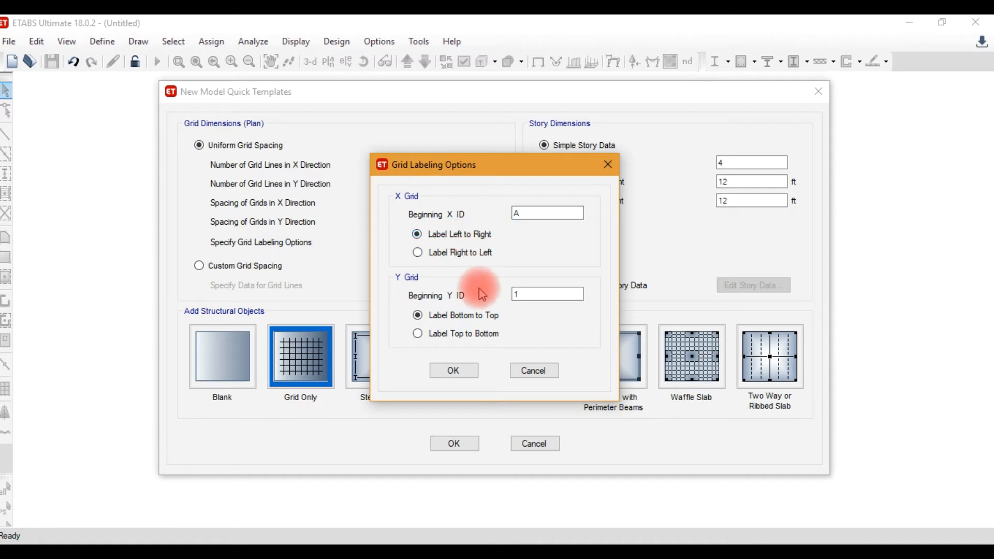
left_click(545, 298)
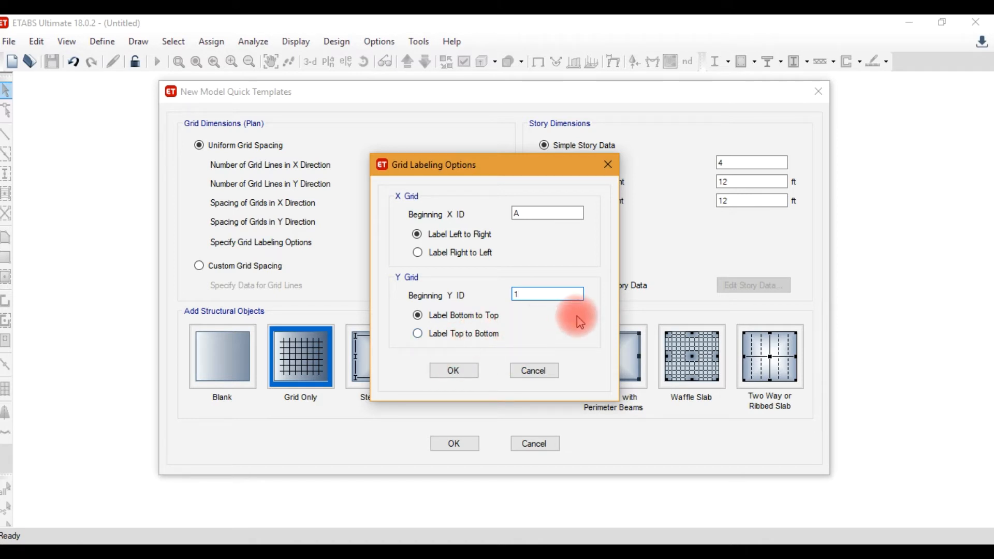
left_click_drag(565, 294, 505, 291)
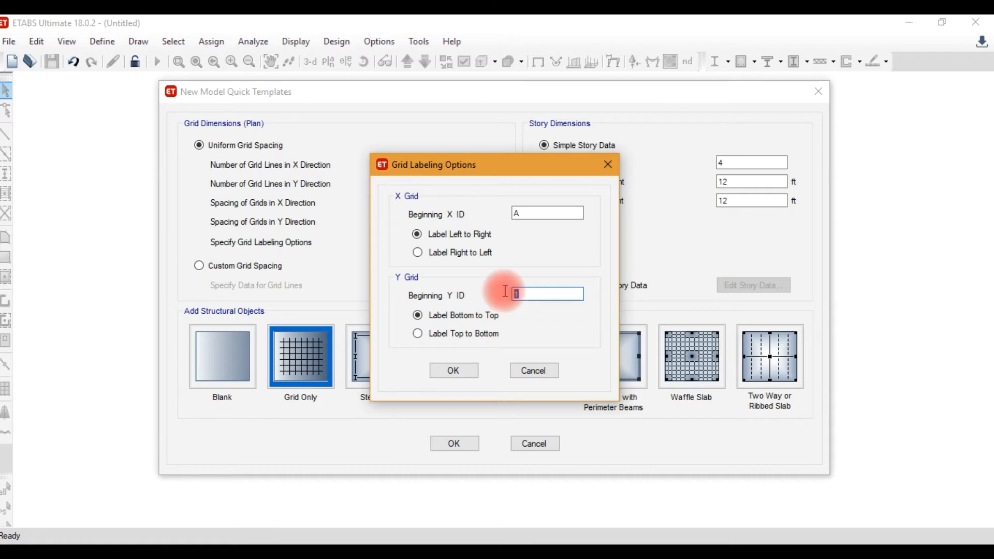
type("A")
double_click(534, 213)
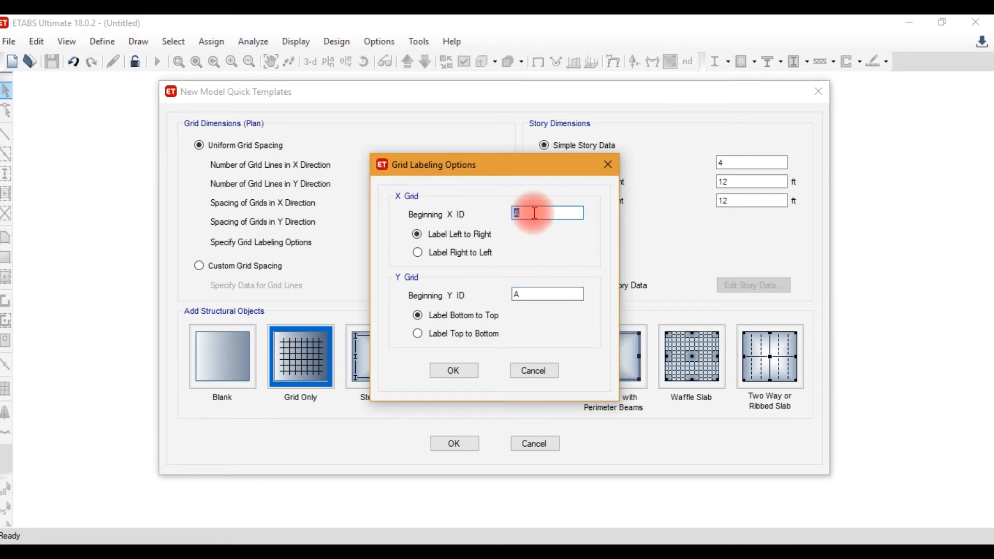
type("1")
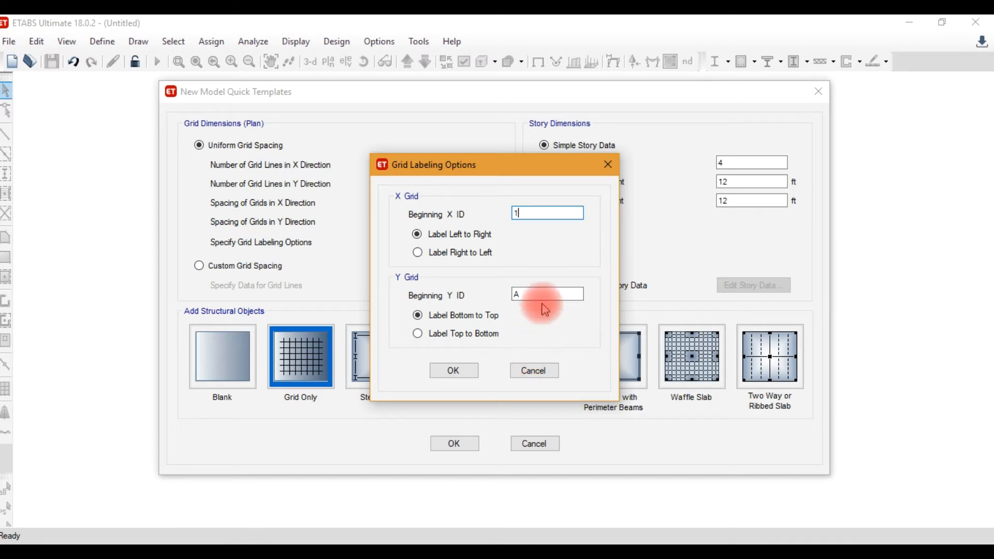
left_click(528, 370)
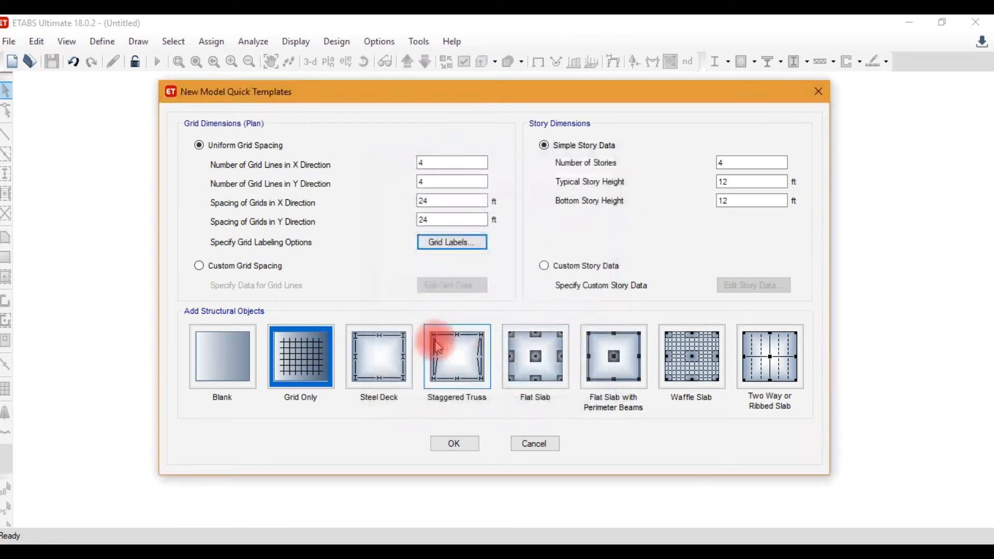
View the custom grid system data without changes and return to uniform grid spacing
left_click(268, 274)
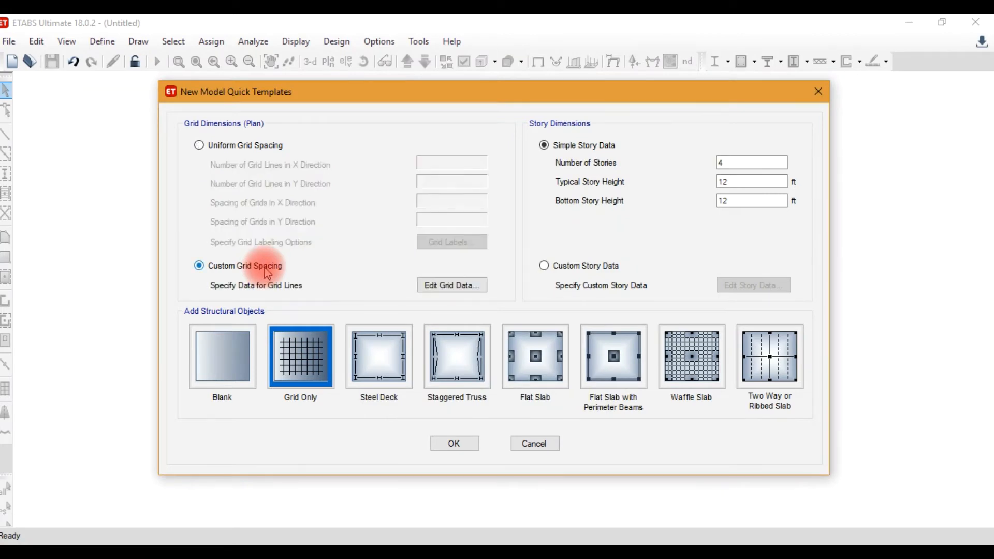
left_click(446, 285)
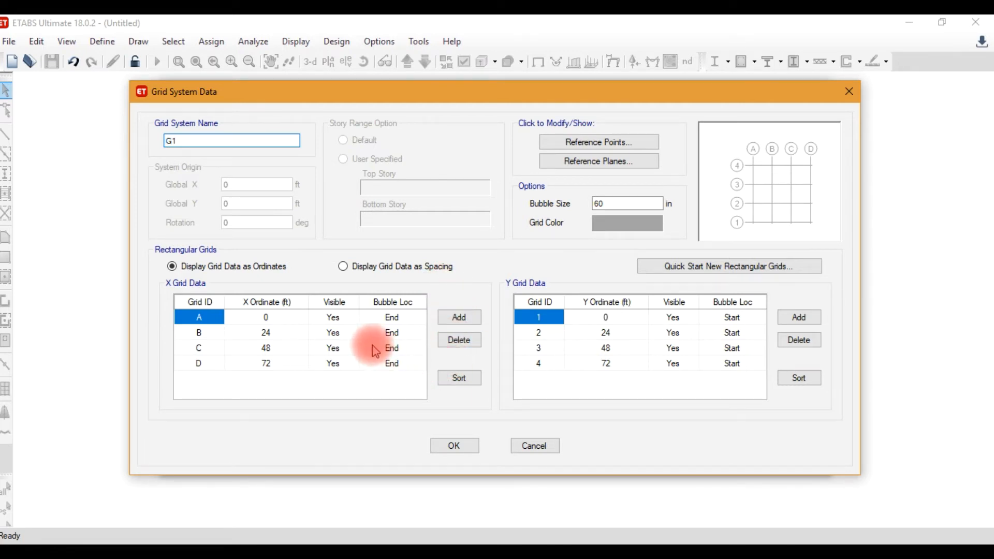
left_click(533, 445)
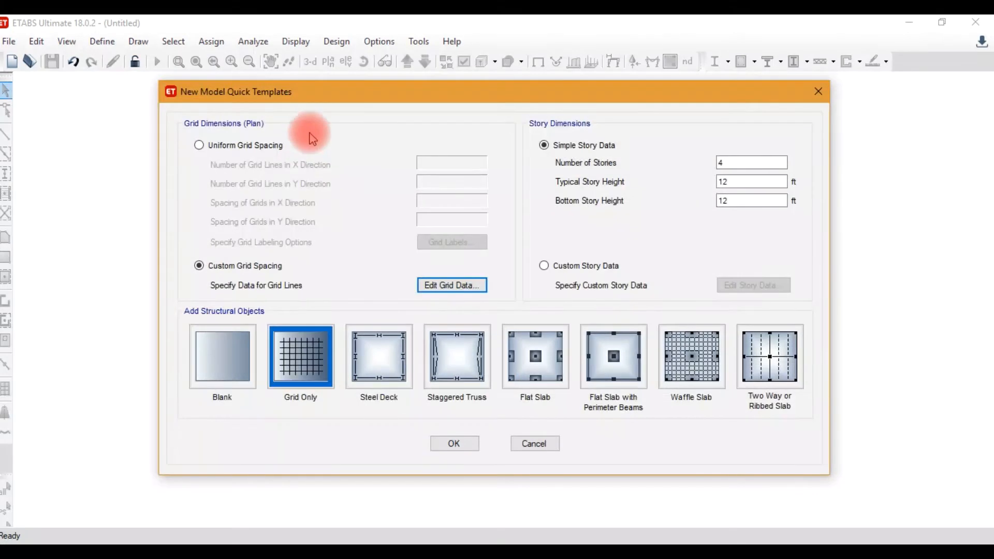
left_click(283, 148)
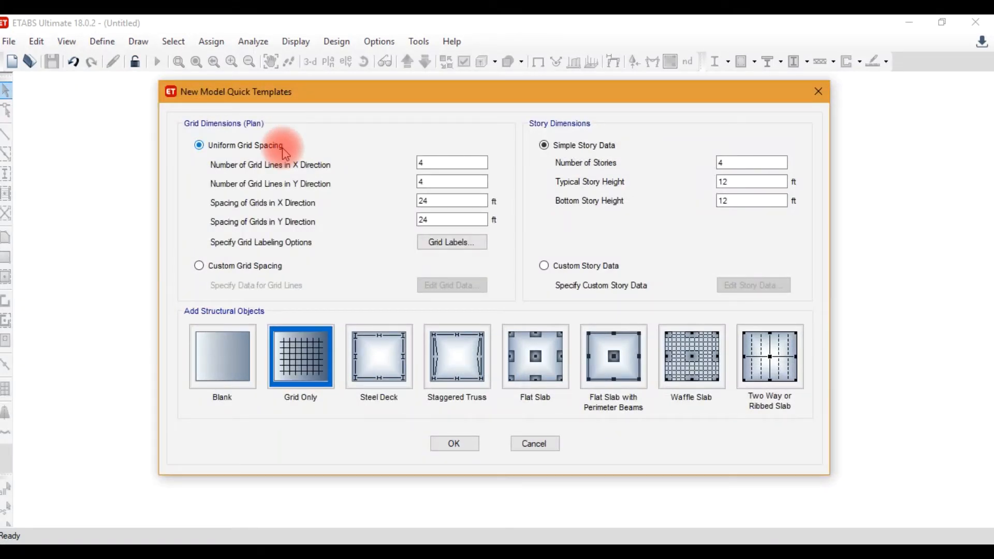
Use custom grid spacing for the plan and display its grid data as spacing
left_click(271, 265)
left_click(431, 288)
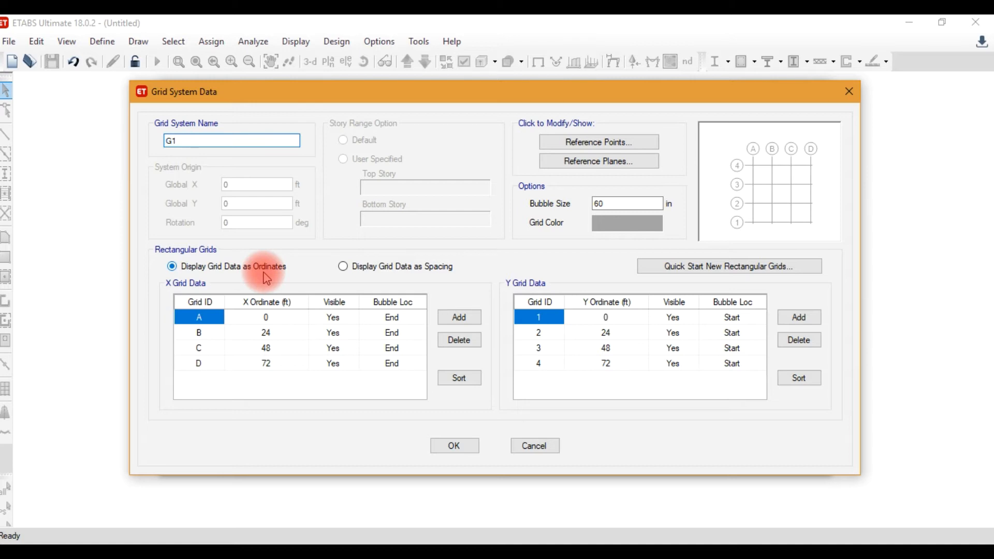
left_click(384, 276)
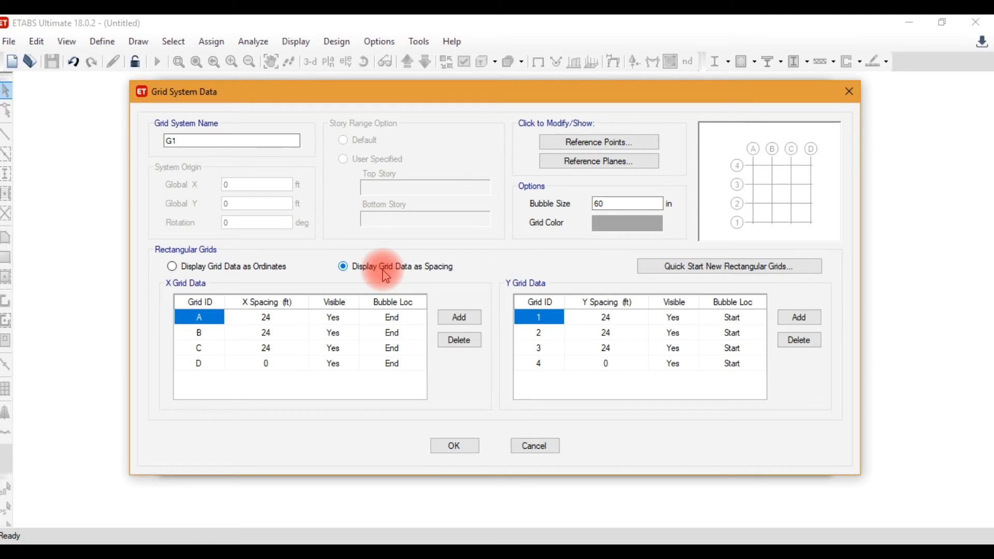
Examine the X spacing values of grid lines A to D
left_click(296, 321)
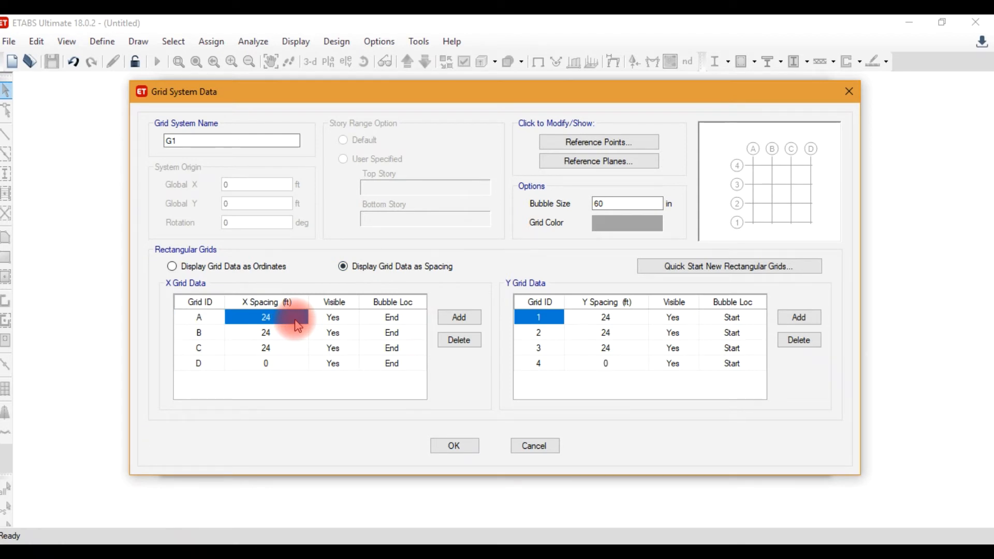
left_click(282, 370)
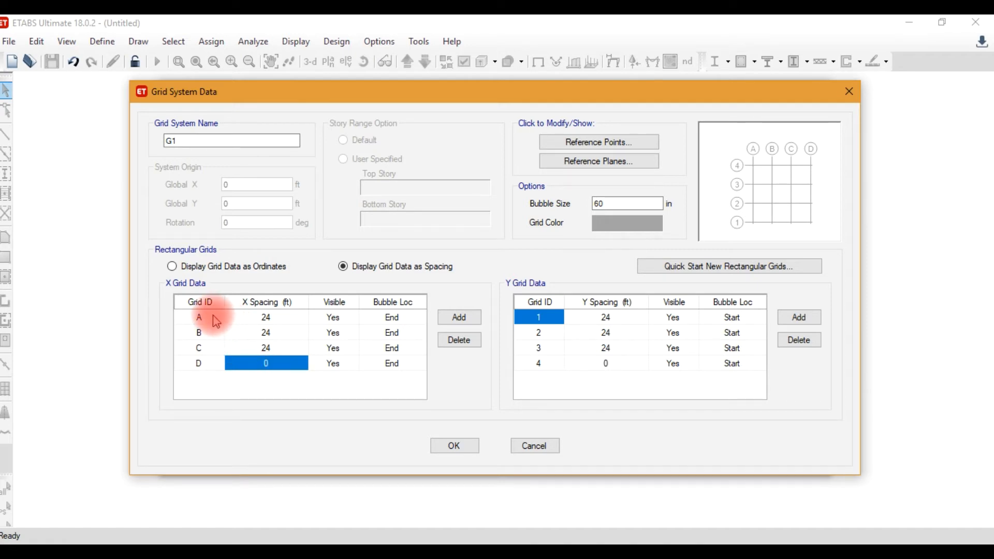
left_click(259, 320)
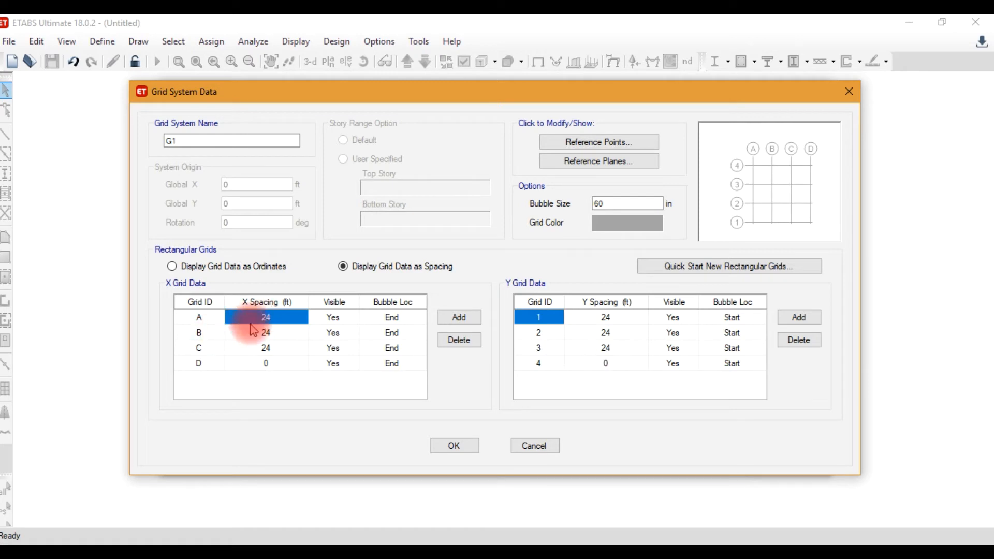
left_click_drag(201, 341, 250, 338)
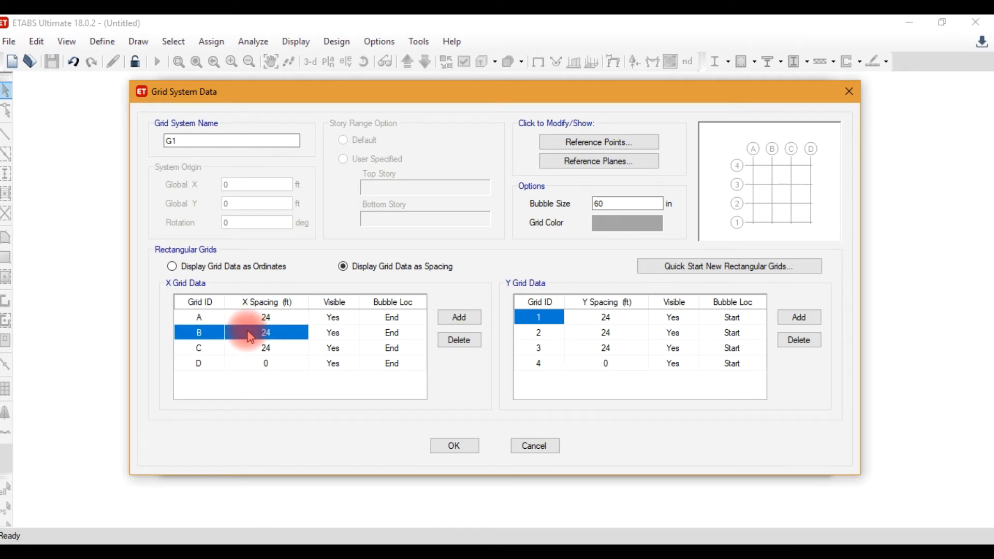
left_click(207, 352)
left_click(258, 349)
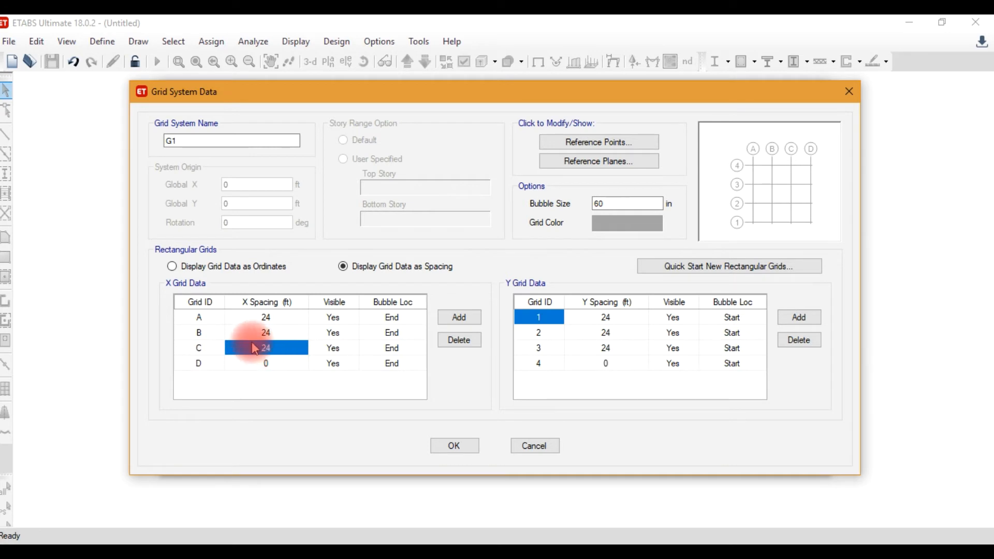
left_click(253, 372)
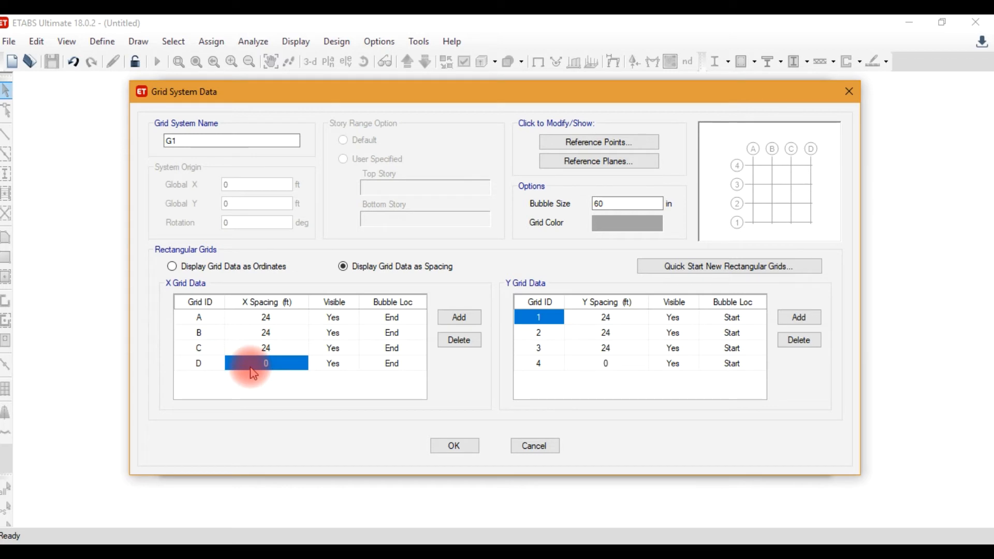
Try hiding X grid line B and set its visibility back to Yes
left_click(339, 318)
left_click(351, 330)
left_click(351, 332)
left_click(342, 357)
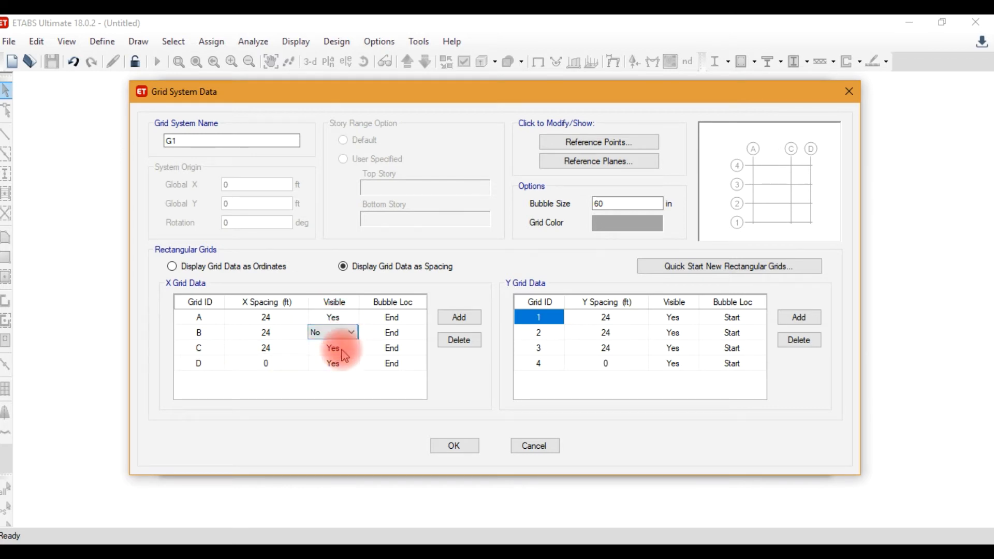
left_click(351, 332)
left_click(335, 342)
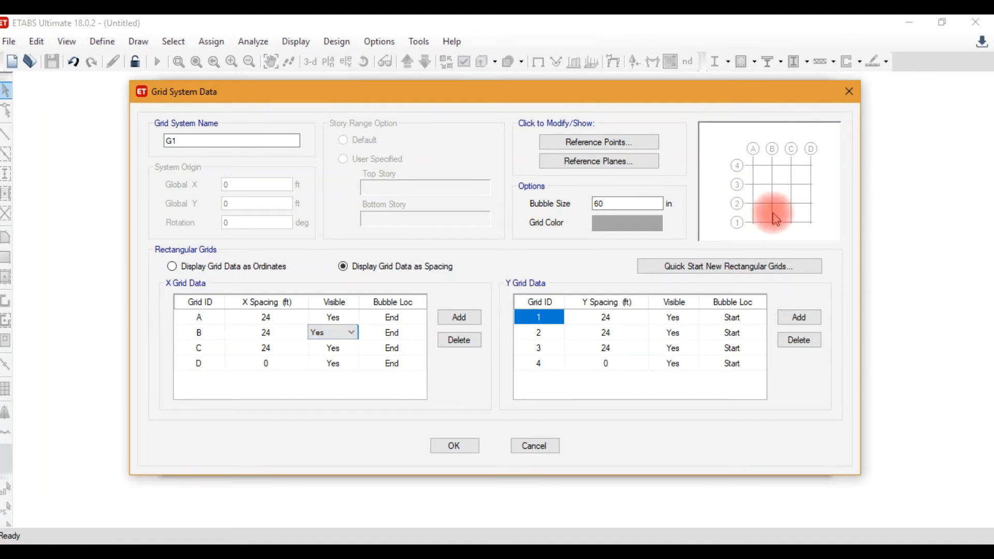
Try the Both bubble location for X grid line A, and set it to Start
left_click(406, 321)
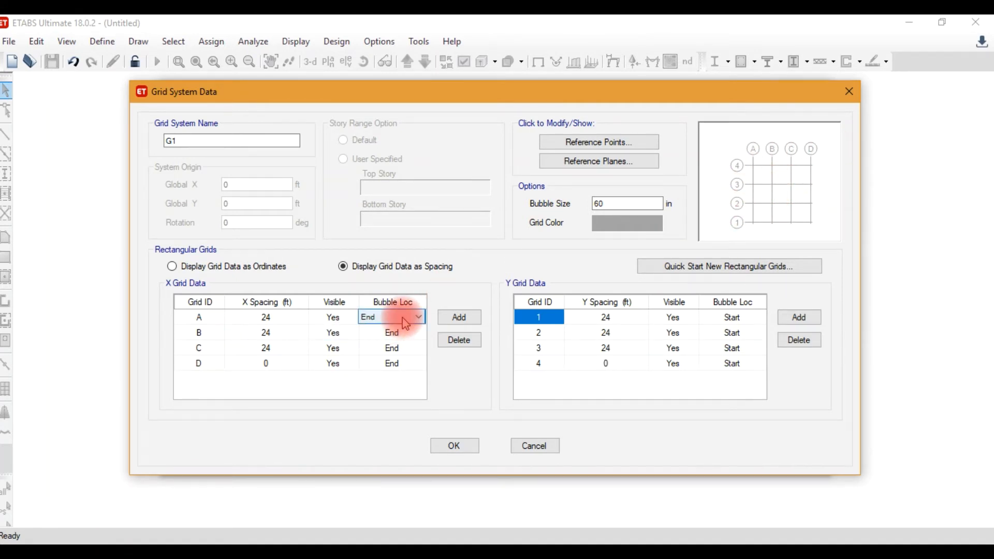
left_click(406, 322)
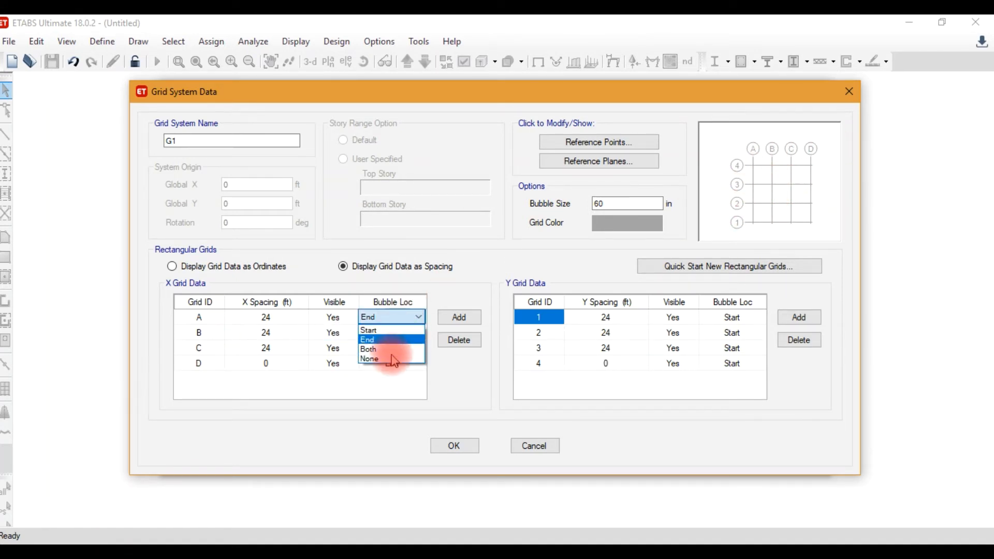
left_click(394, 350)
left_click(408, 320)
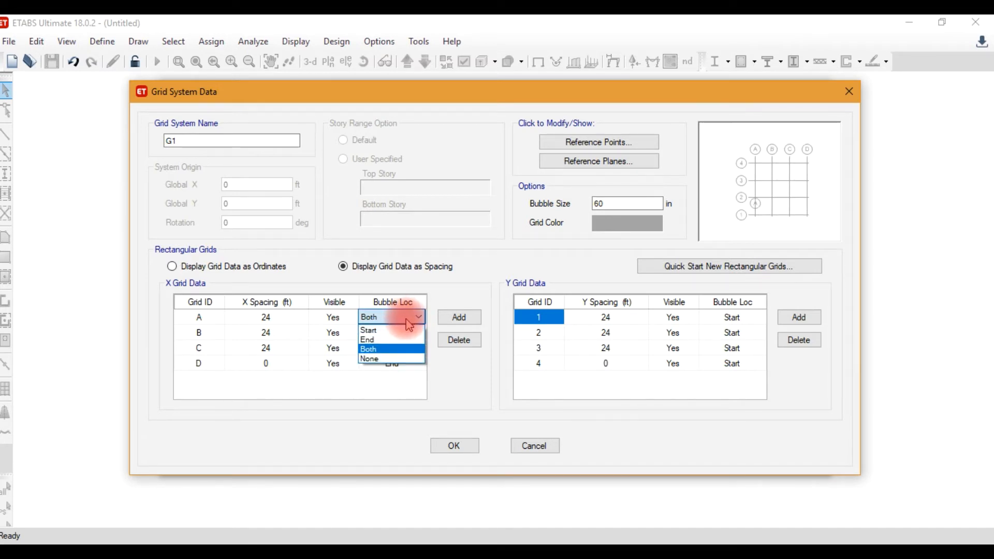
left_click(408, 329)
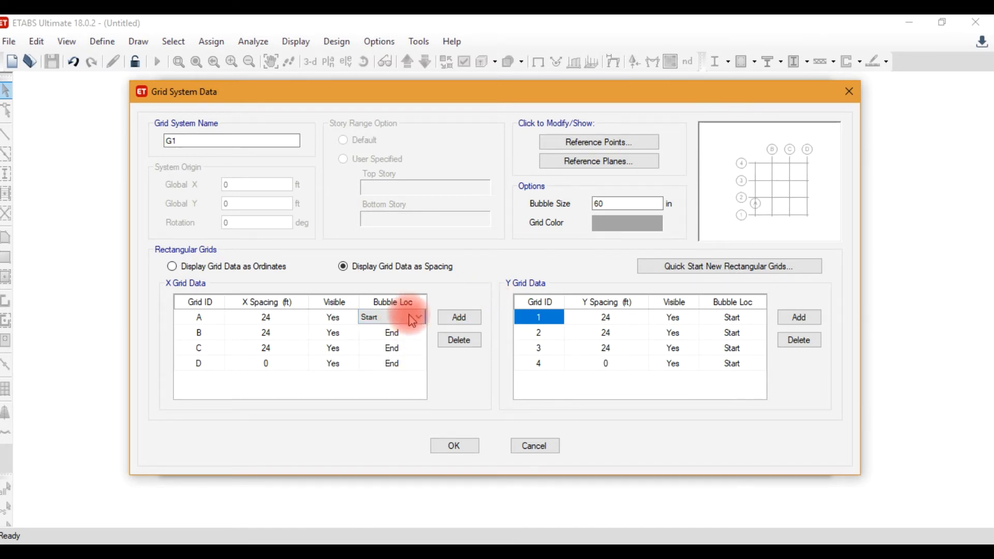
Try adding an X grid line after D and delete it again
left_click(456, 318)
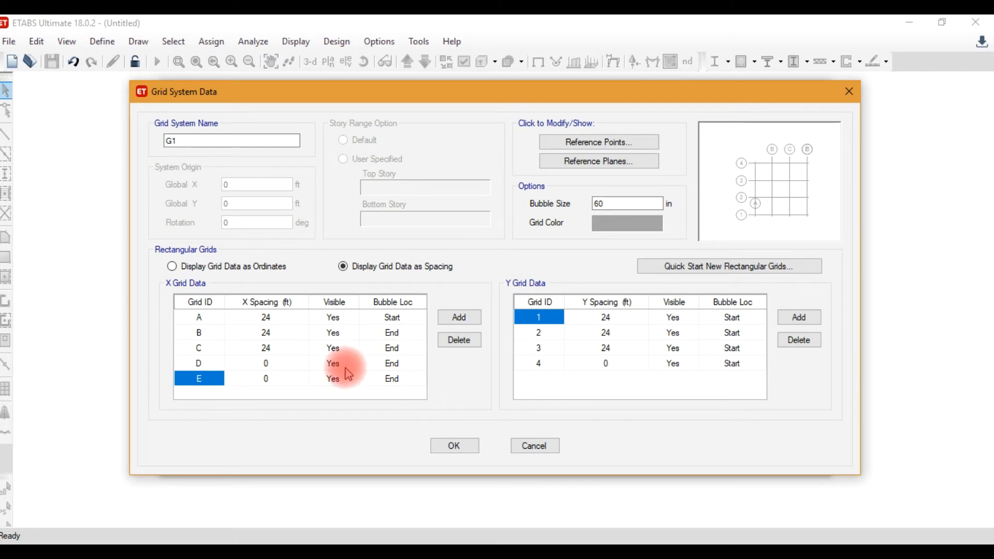
left_click(469, 341)
left_click(613, 332)
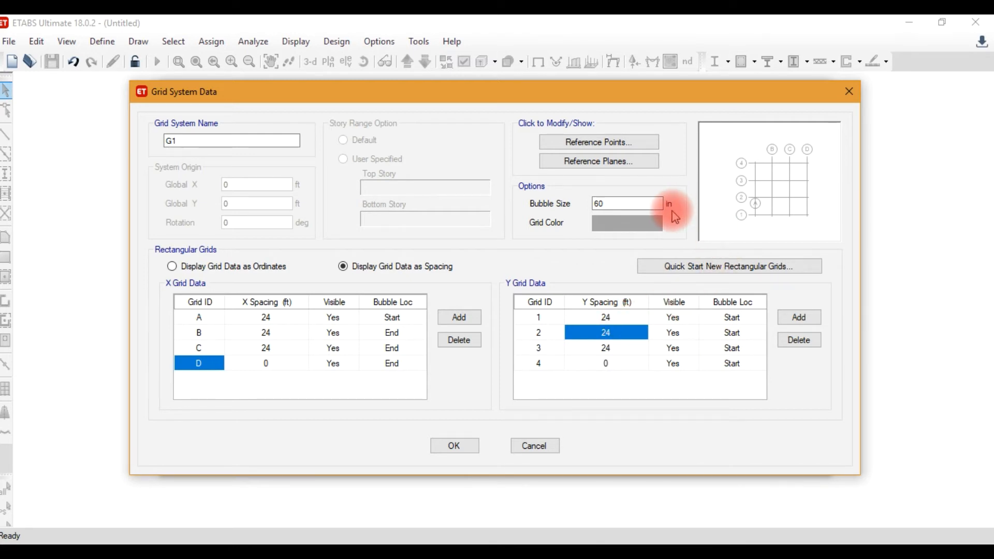
View the quick rectangular grid settings and the reference planes without changing either
left_click(673, 265)
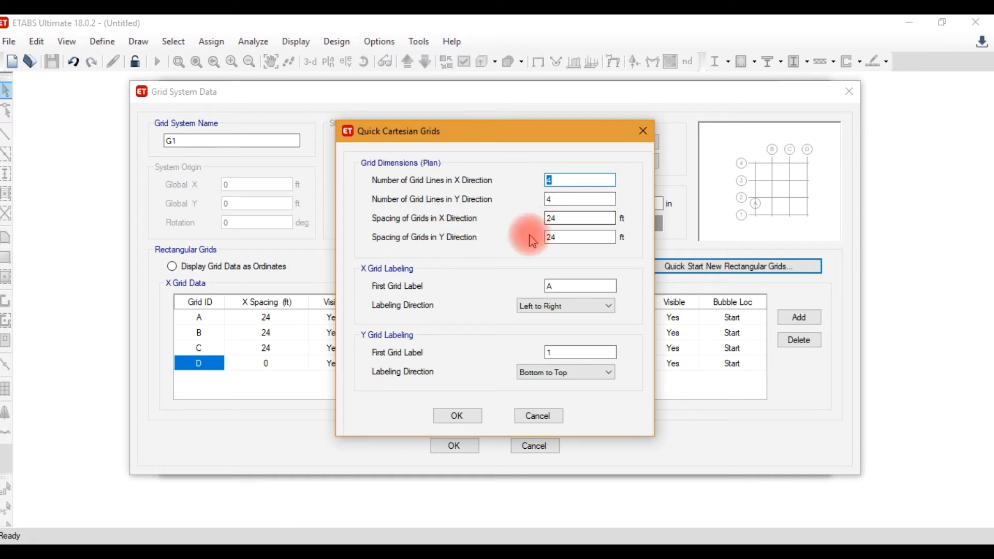
left_click(544, 420)
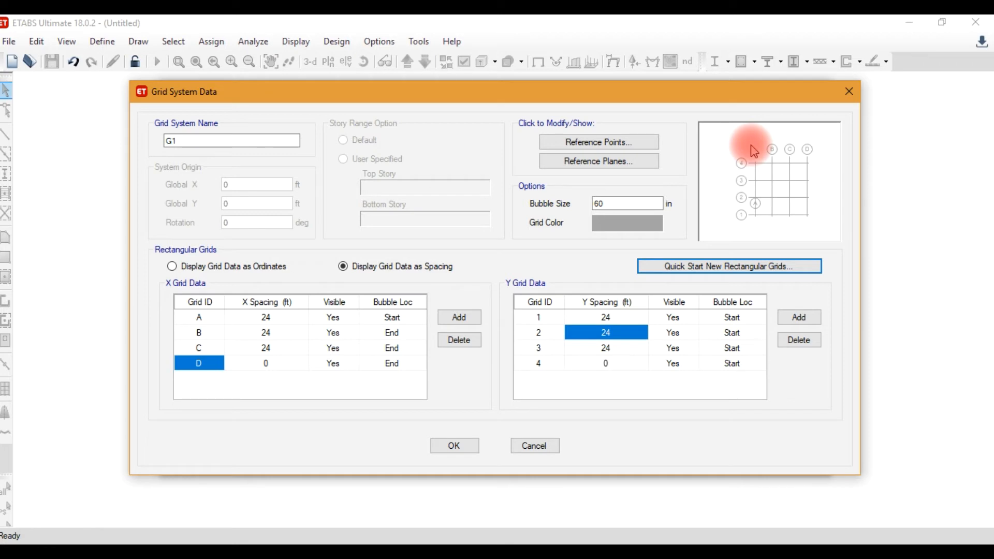
left_click(621, 160)
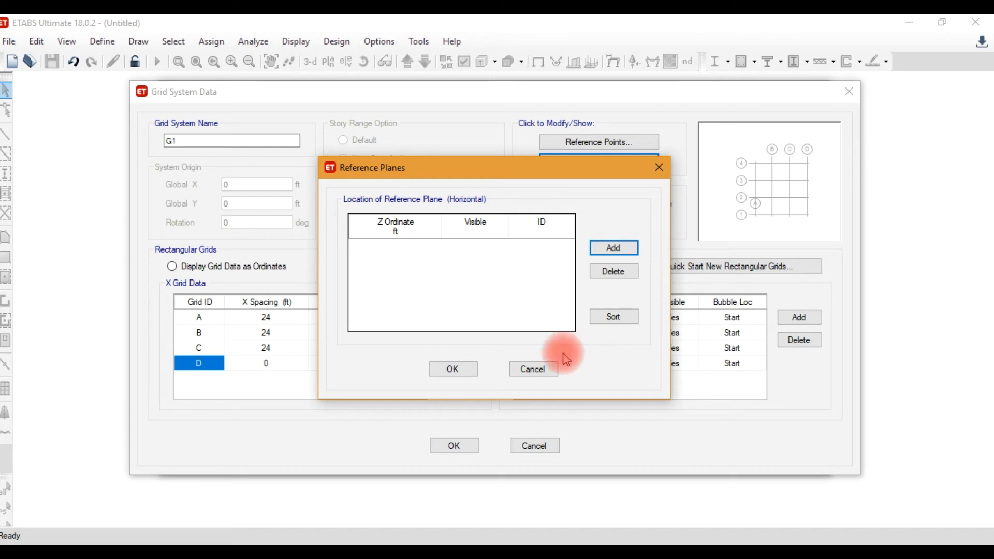
left_click(533, 369)
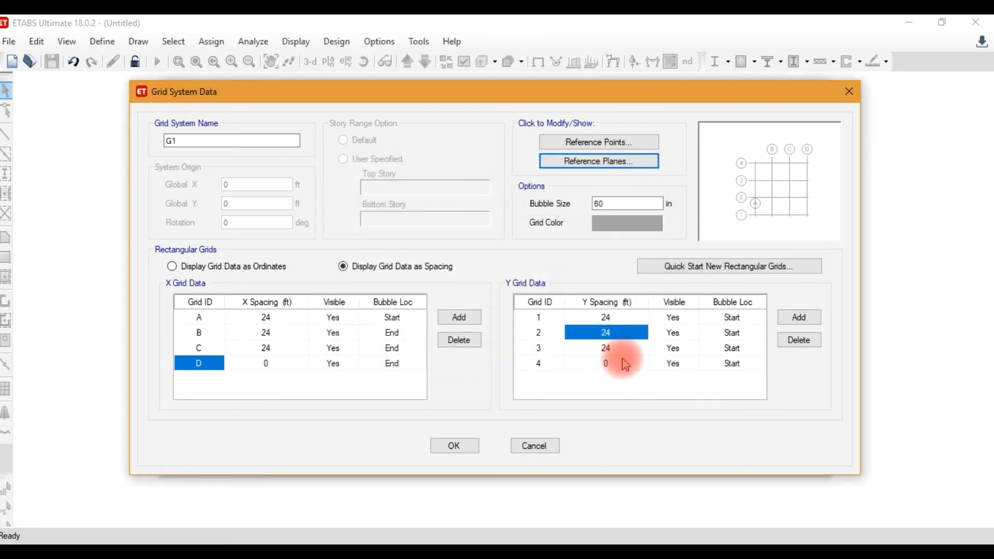
Accept the custom grid data and create the model with the Grid Only template
left_click(454, 446)
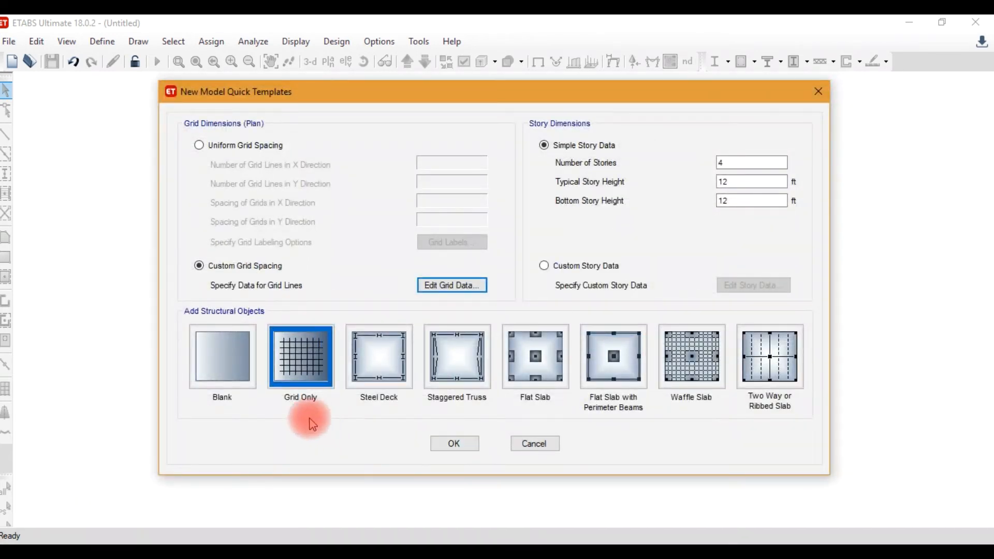
left_click(445, 443)
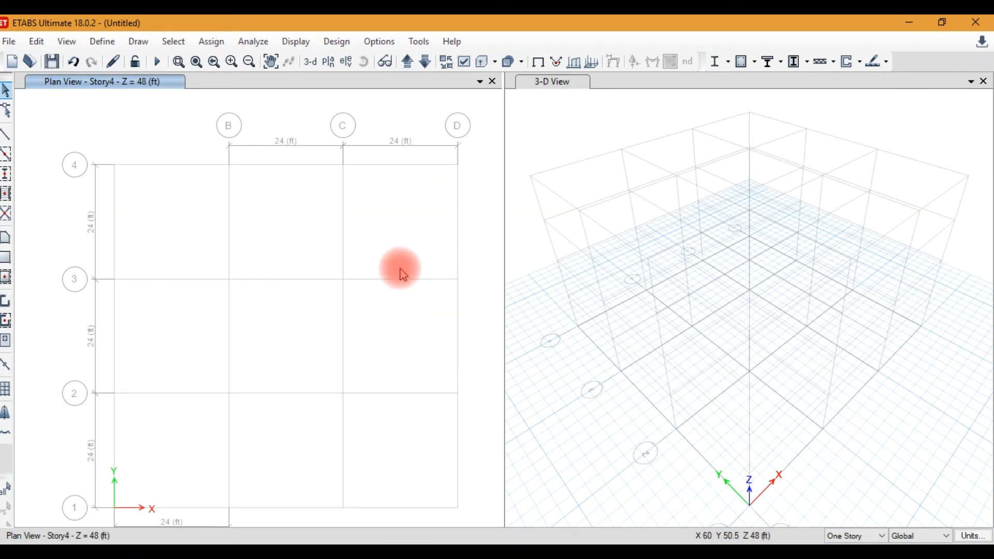
scroll(399, 254, "down", 3)
scroll(427, 229, "up", 3)
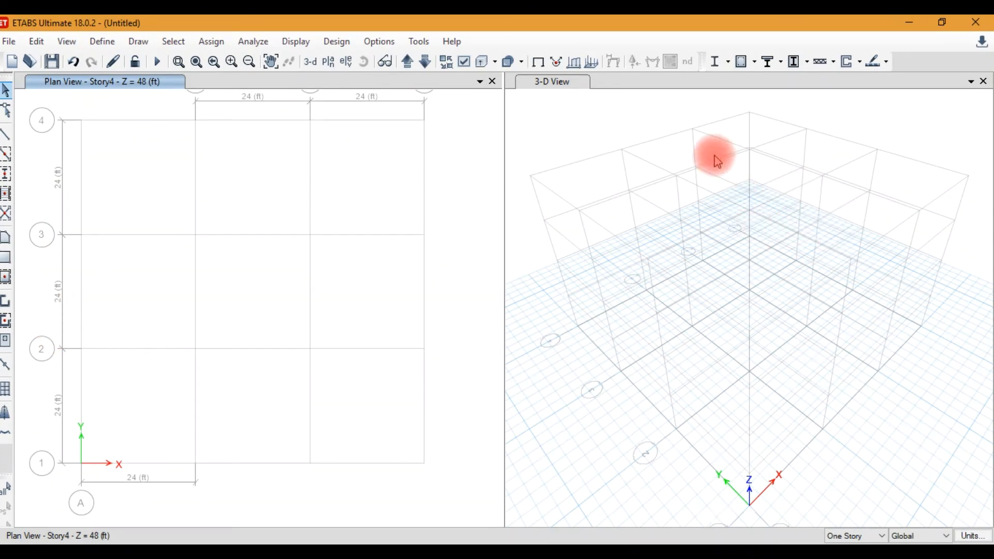
Open the story and grid system data from the plan and view grid system G1's settings without changes
right_click(275, 179)
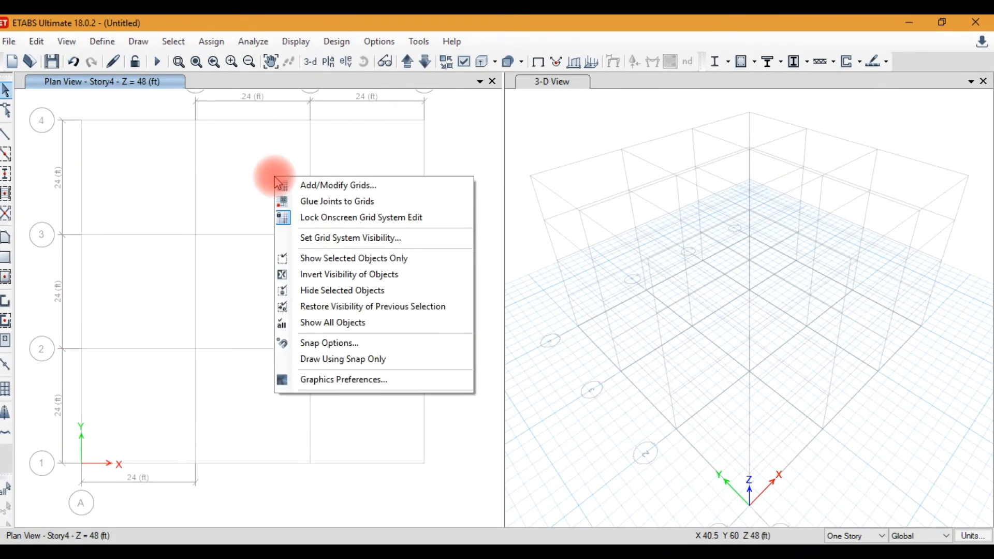
right_click(265, 162)
left_click(272, 169)
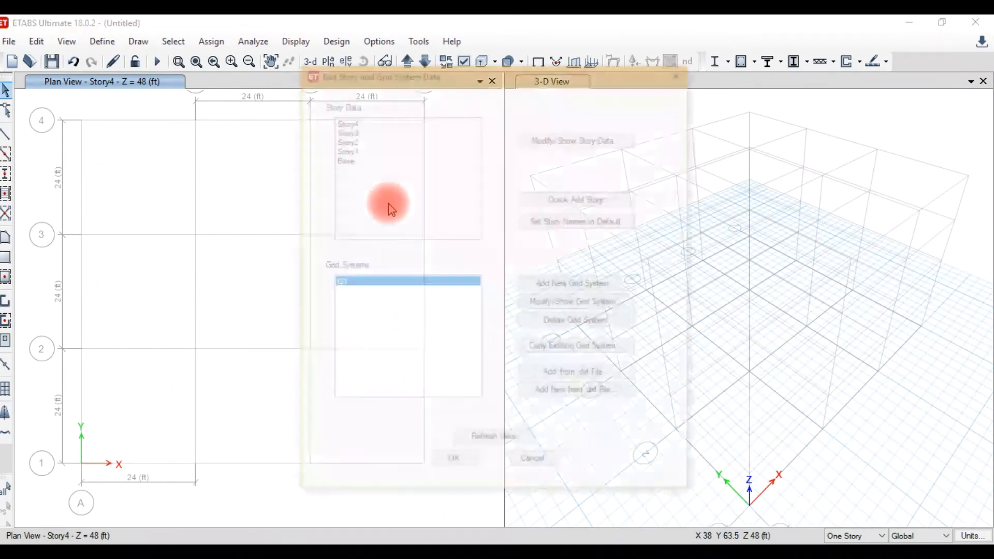
left_click(529, 308)
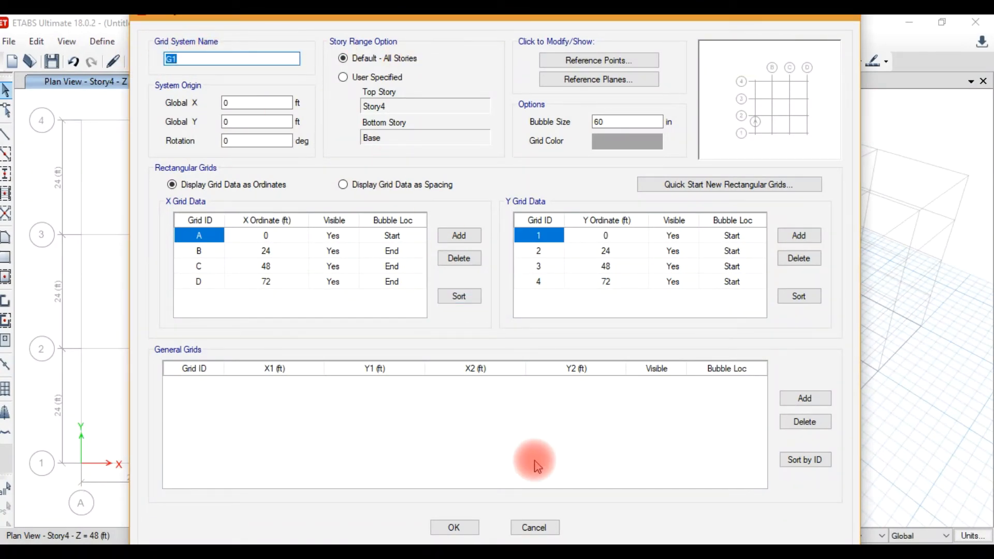
left_click(534, 526)
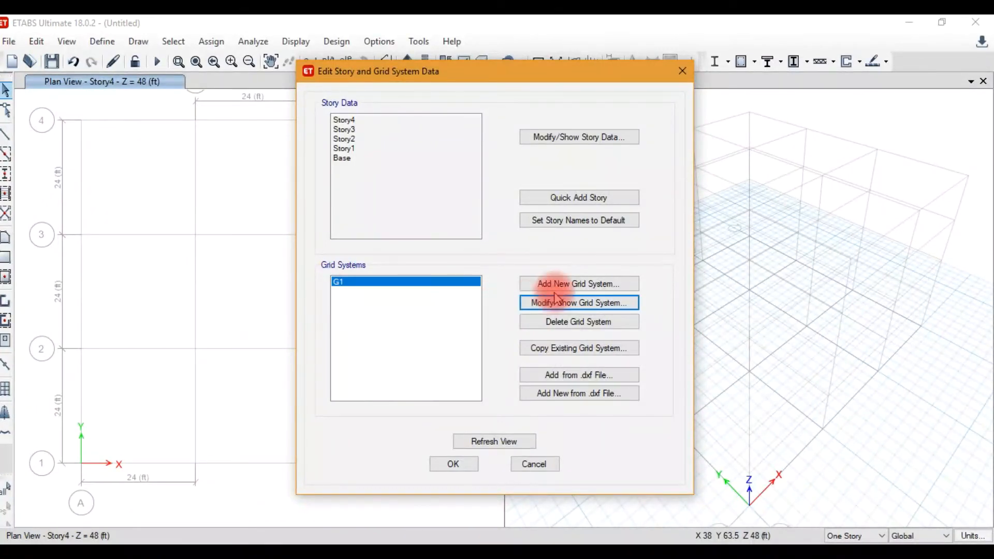
Examine the Cylindrical type's labeling, origin and dimension options for a new grid system, and cancel without adding it
left_click(561, 283)
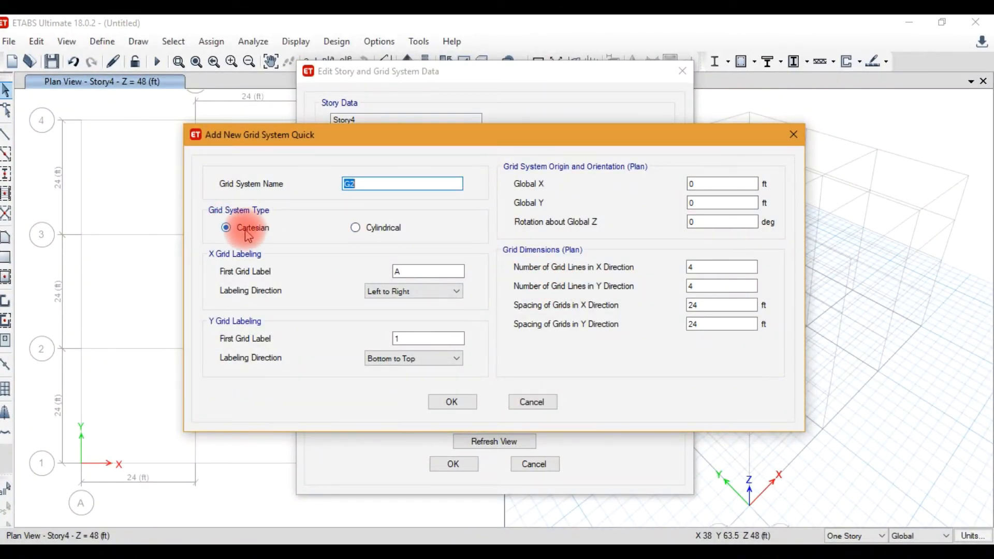
left_click(386, 239)
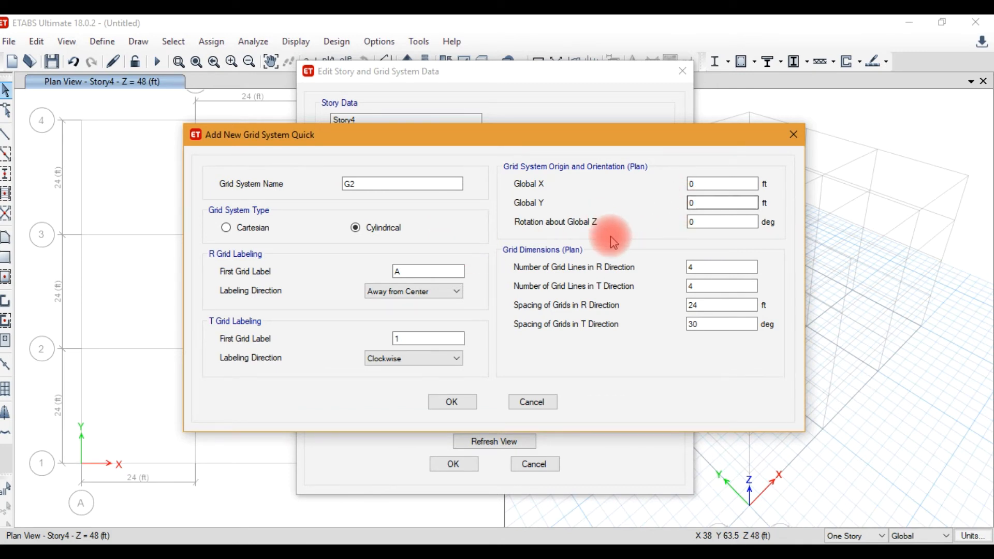
left_click(693, 305)
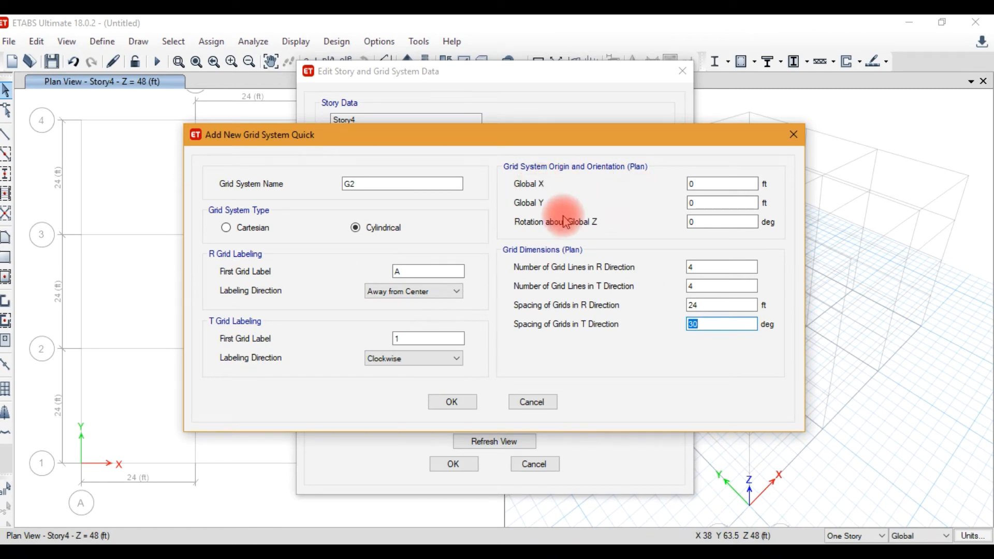
left_click(723, 223)
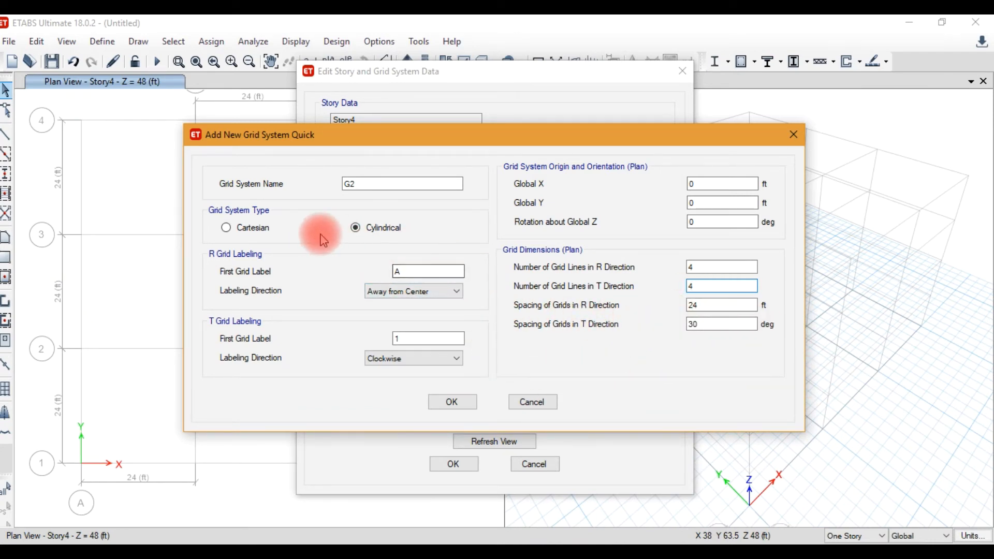
left_click(530, 401)
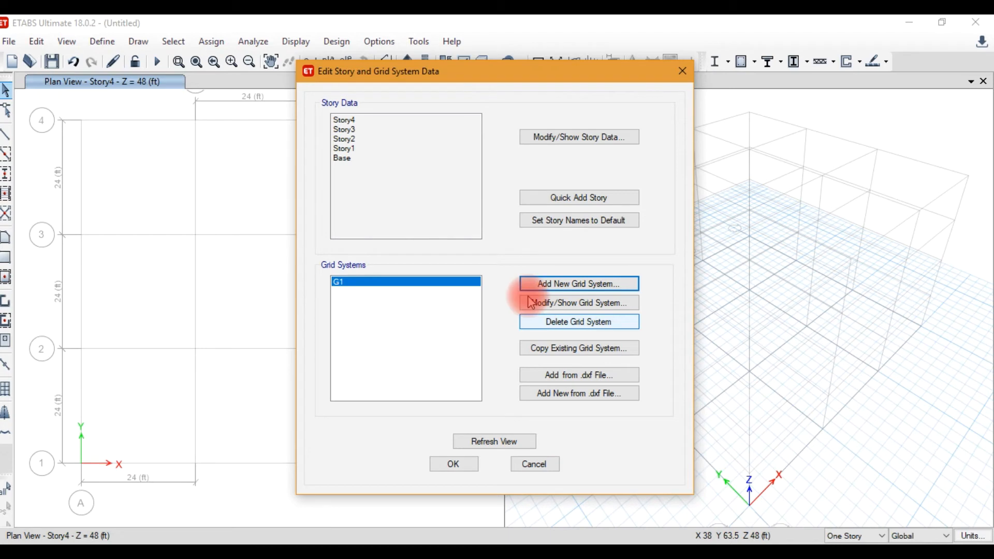
Add the architectural grid from the Srovar Building Complex DXF file to grid system G1, using its grid layer and inches as file units
left_click(572, 378)
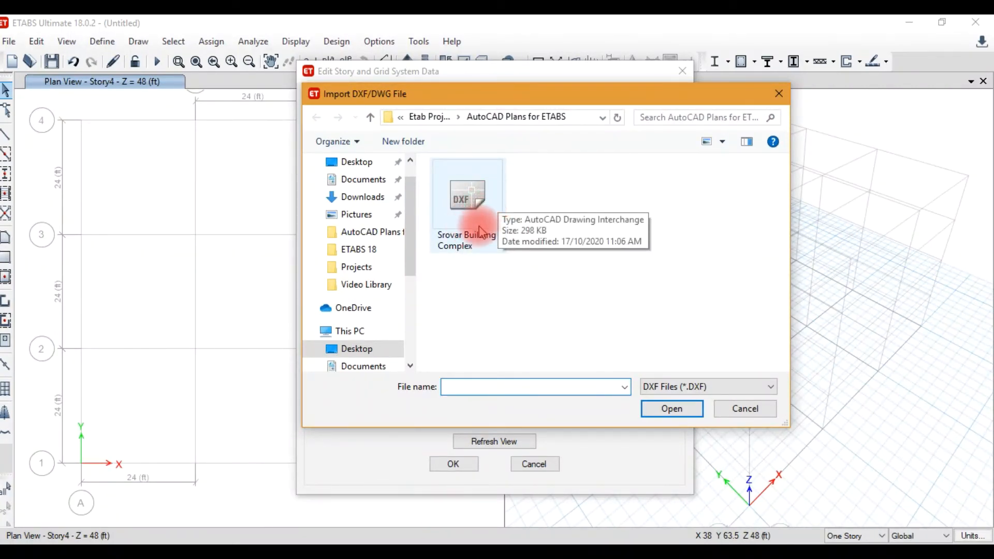
left_click(467, 199)
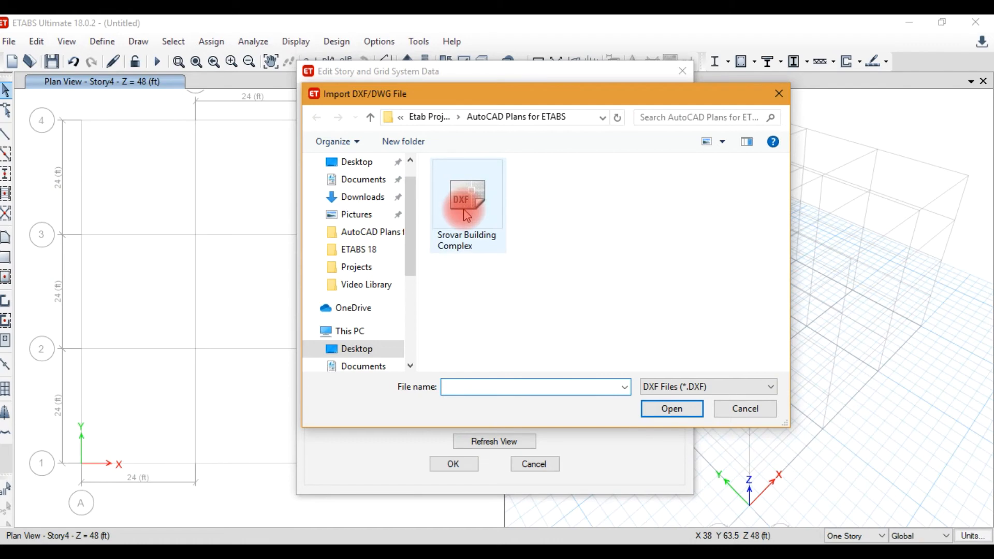
double_click(467, 200)
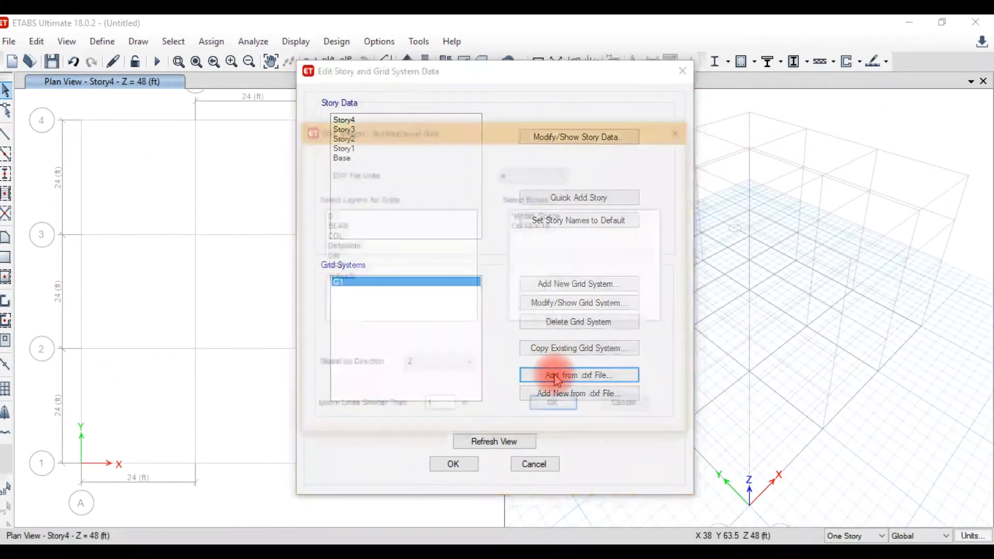
left_click(346, 266)
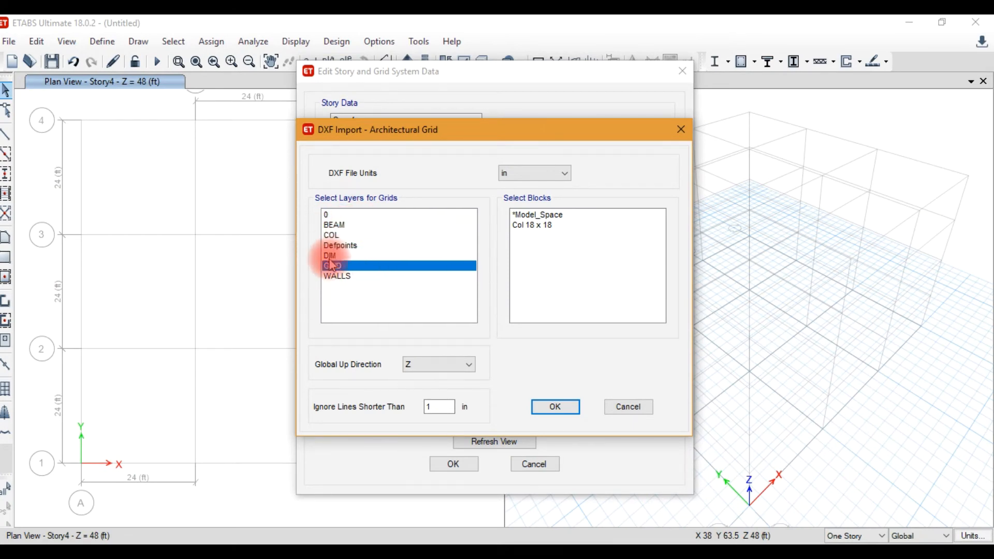
left_click(554, 406)
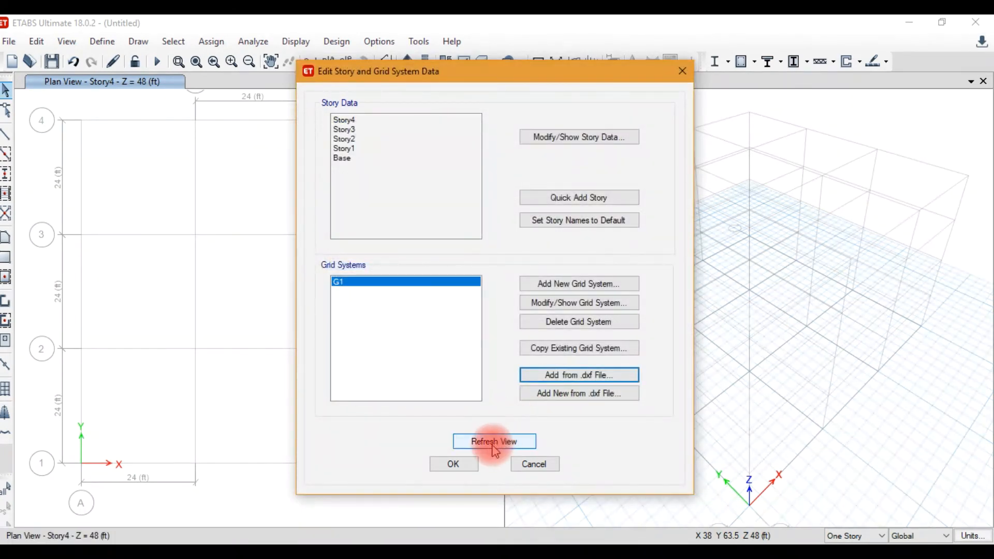
left_click(468, 465)
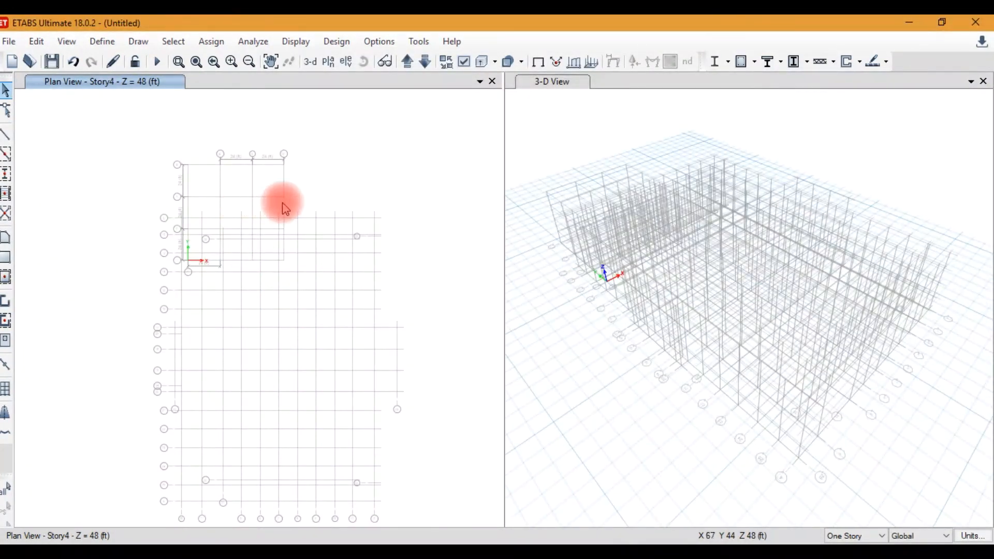
Draw a diagonal grid line in grid system G1 across two bays of the imported plan, from grid line 7 to grid line 9
scroll(224, 182, "up", 5)
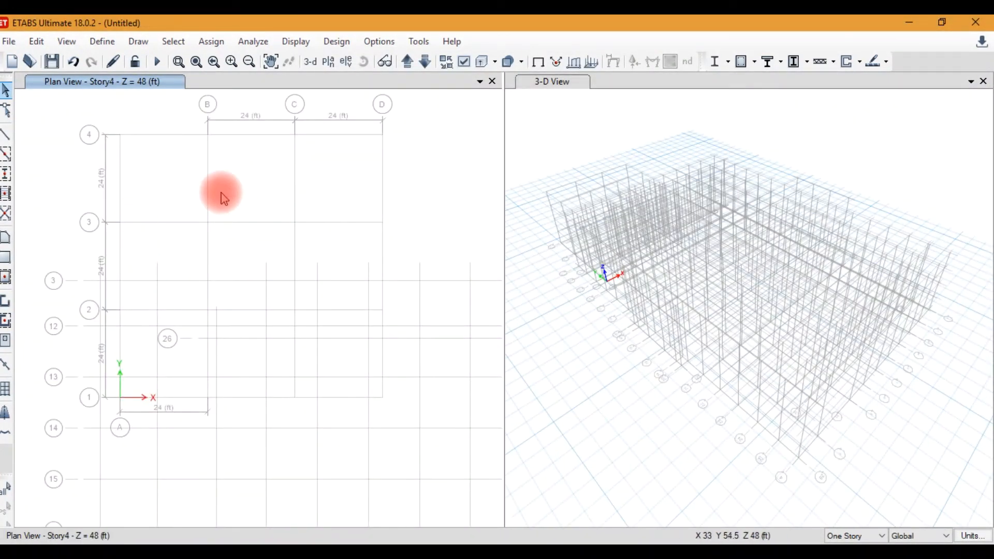
scroll(274, 207, "down", 5)
scroll(284, 223, "down", 4)
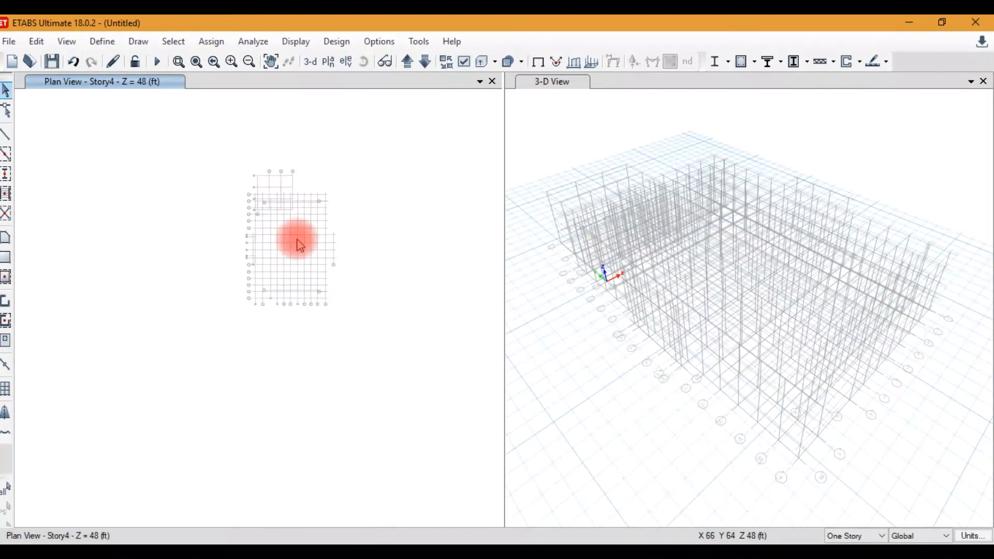
scroll(303, 300, "up", 5)
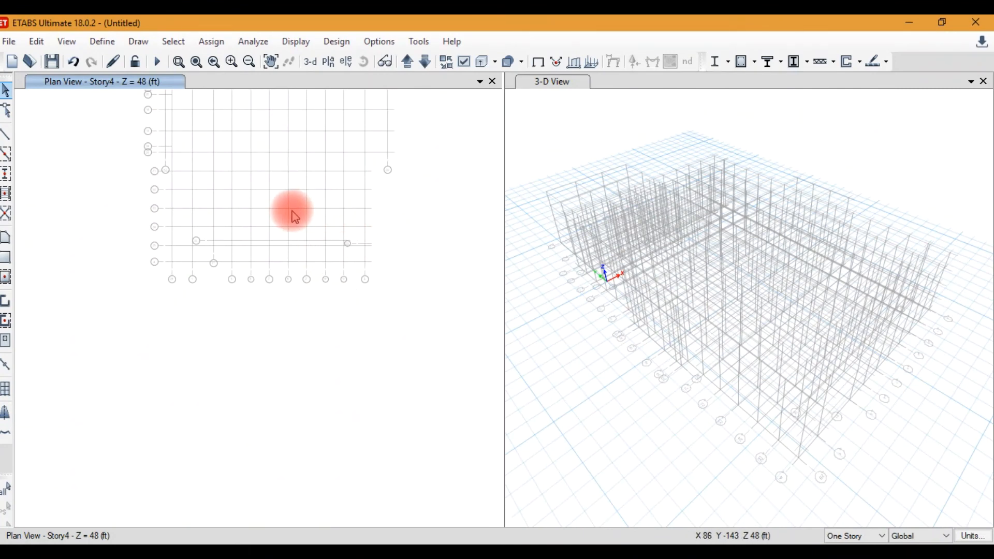
left_click(139, 41)
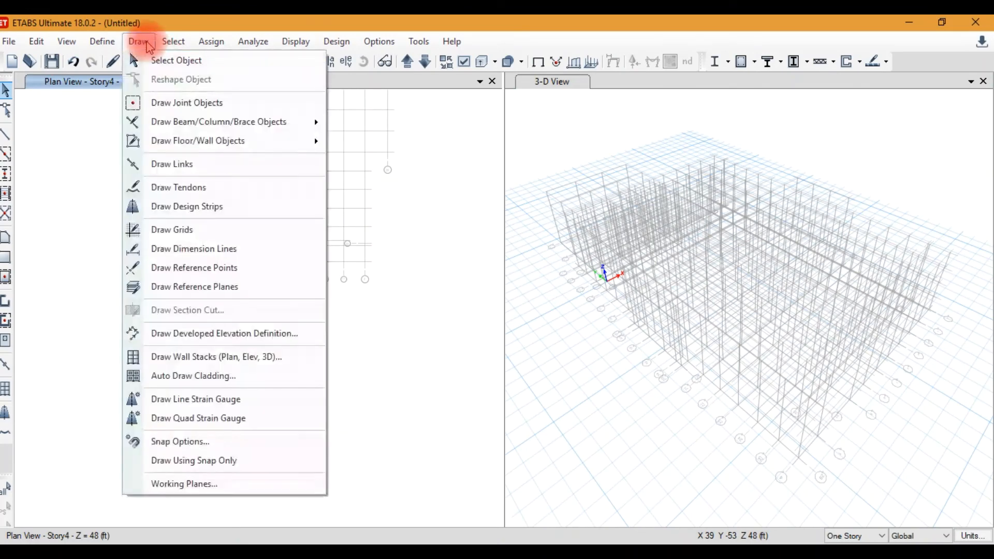
left_click(176, 230)
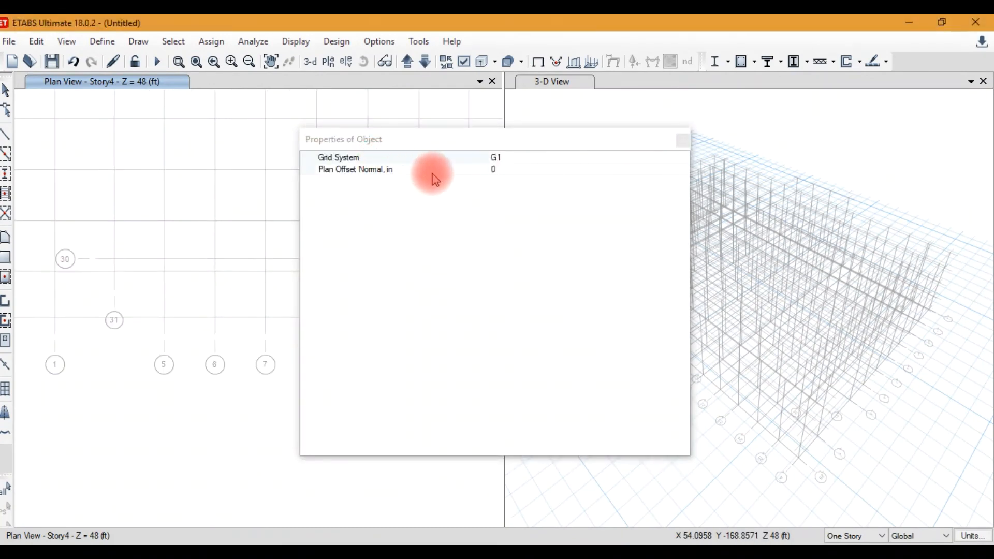
left_click(266, 221)
left_click(367, 119)
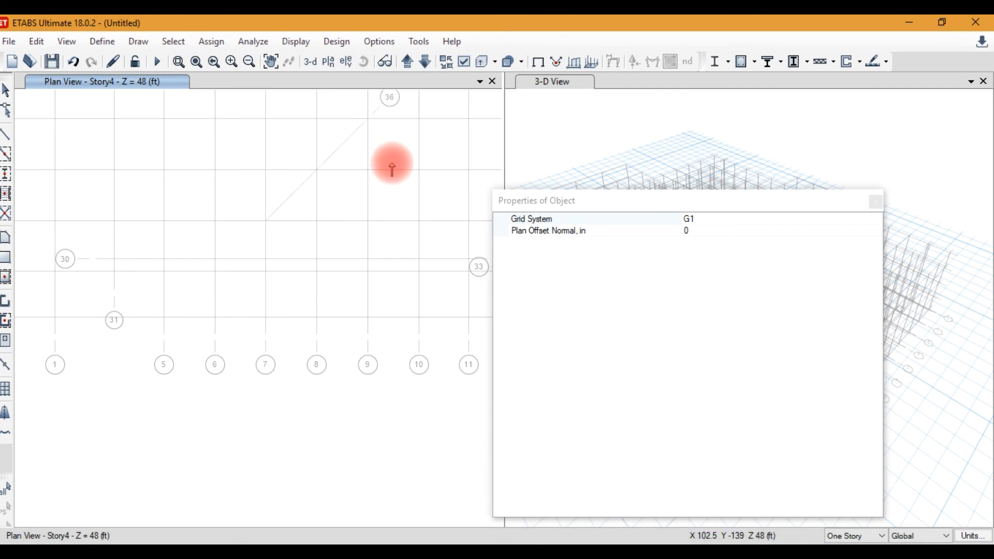
left_click(876, 202)
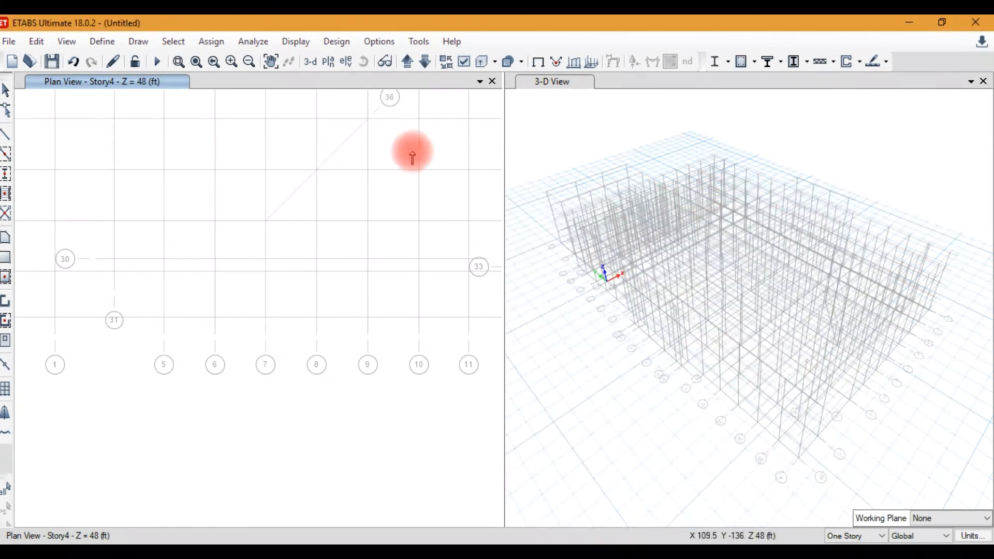
Examine the end coordinates, visibility and bubble location of the general grid lines in grid system G1, and close without changes
key("Escape")
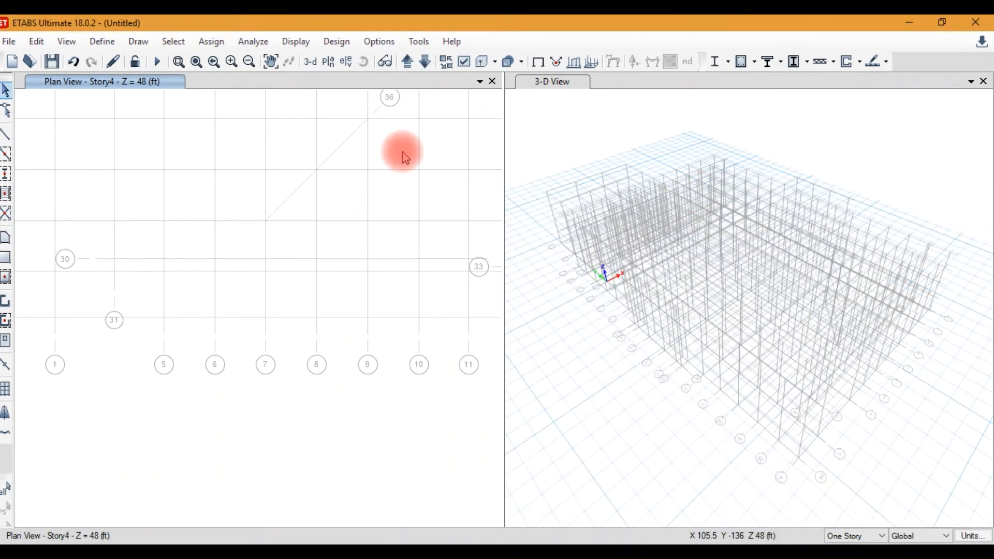
right_click(339, 156)
left_click(350, 162)
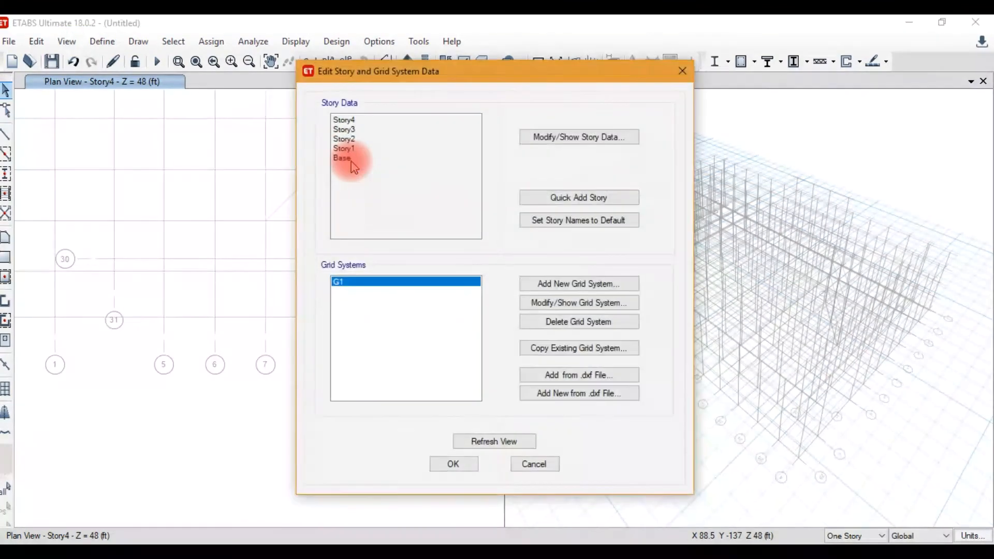
left_click(570, 302)
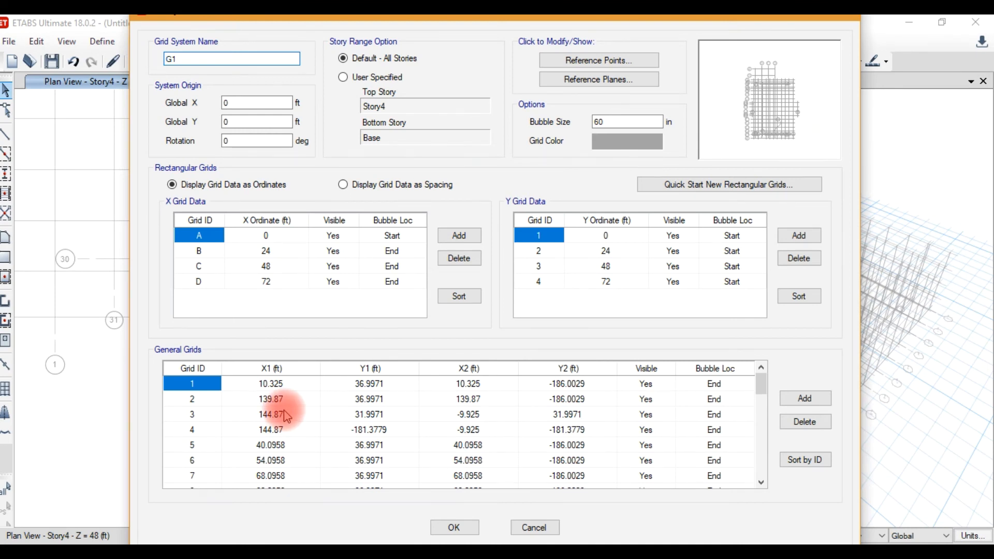
left_click_drag(288, 387, 699, 385)
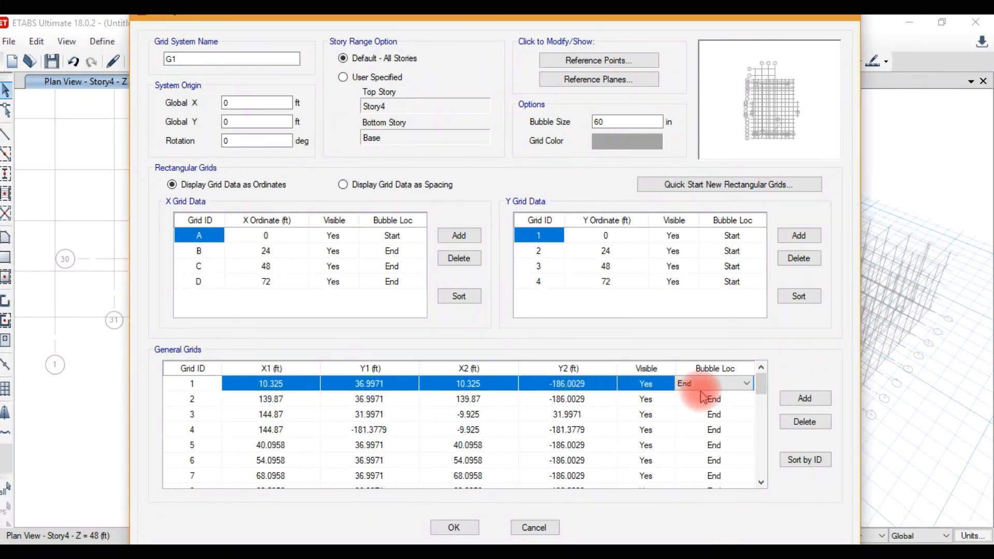
left_click(857, 21)
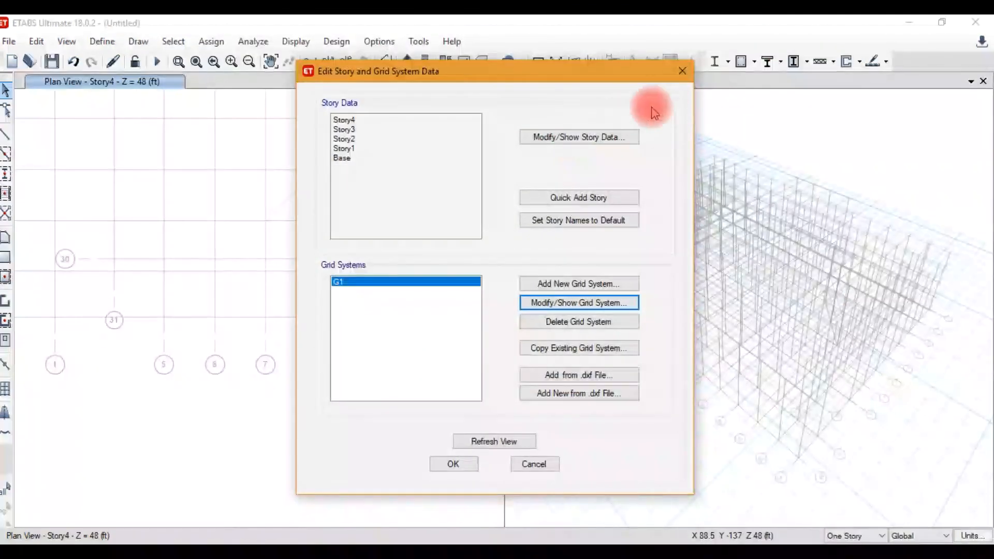
left_click(682, 71)
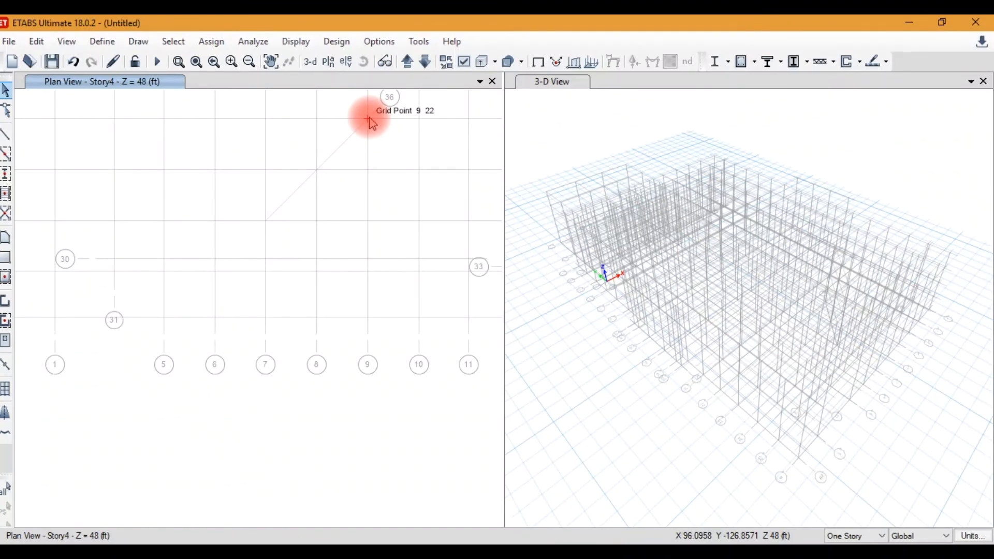
right_click(302, 146)
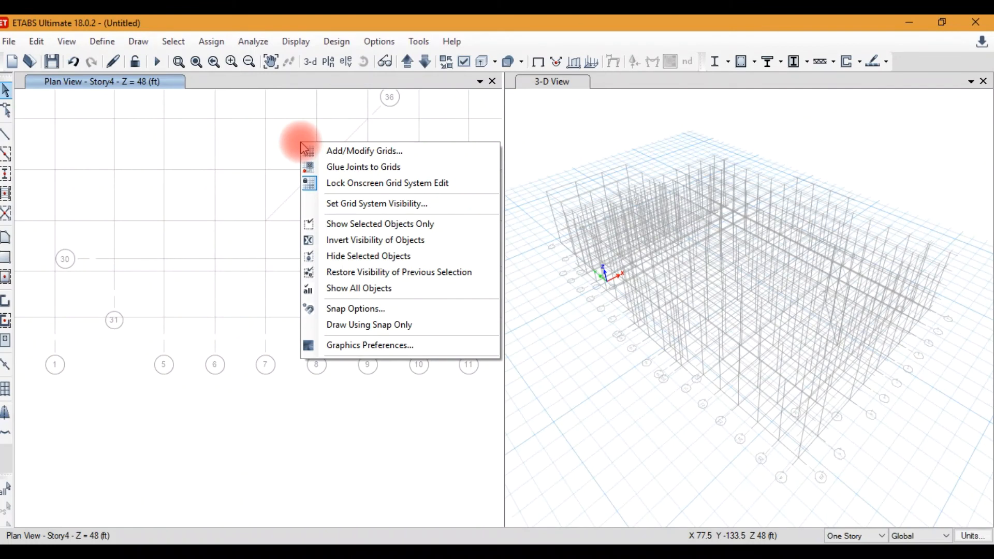
left_click_drag(300, 142, 250, 169)
Start a new model without saving the current one, initialized with the saved user default settings
left_click(11, 61)
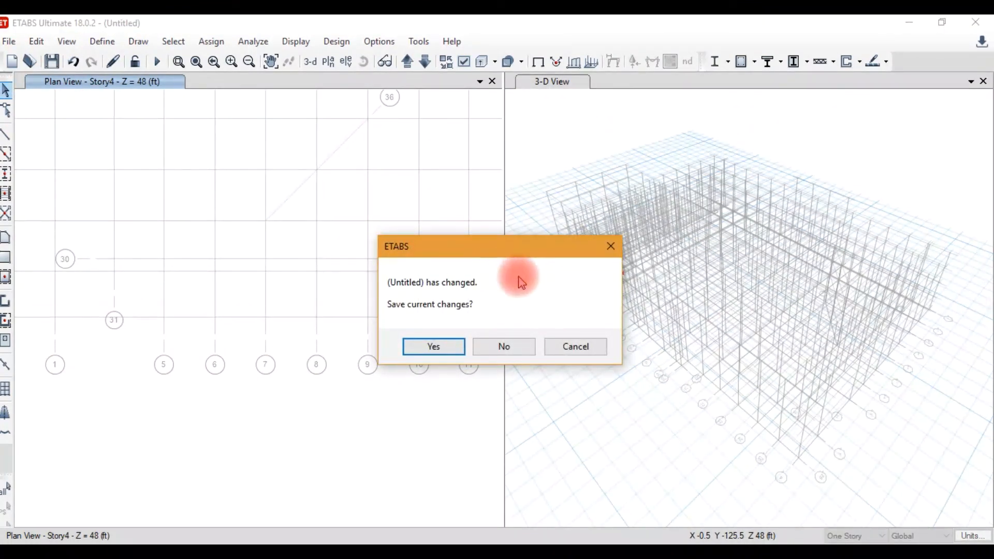
left_click(506, 345)
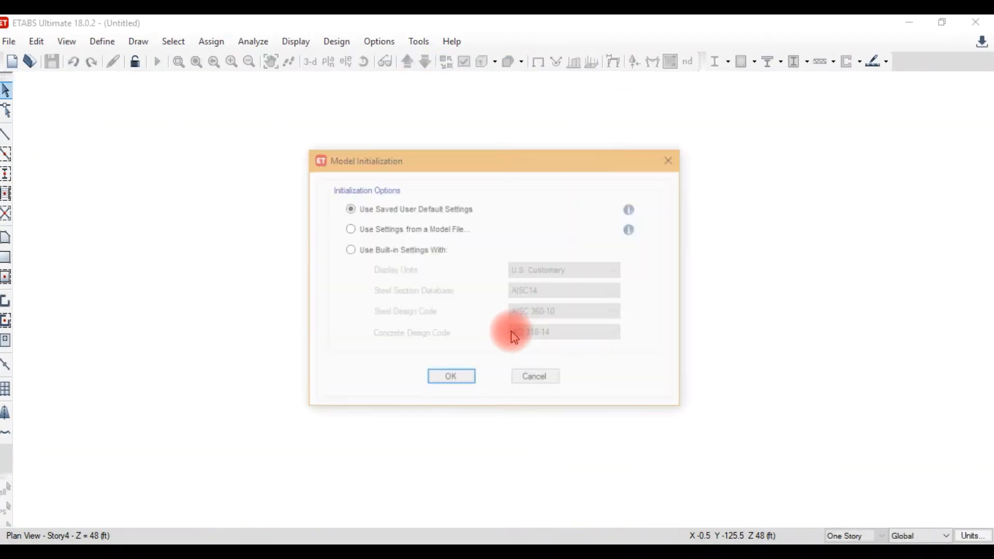
left_click(469, 378)
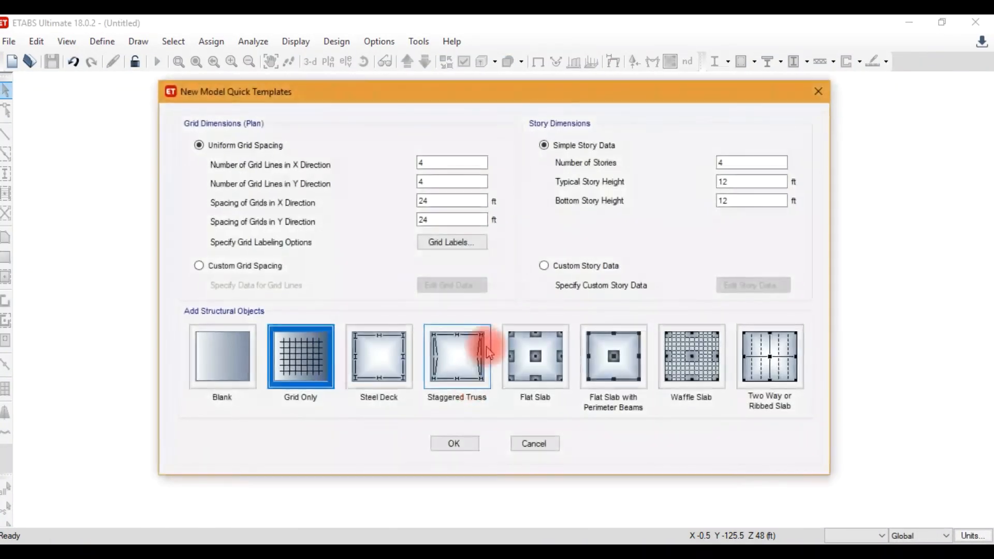
Set the simple story data to a bottom story height of 15 ft and a typical story height of 10 ft
left_click(720, 162)
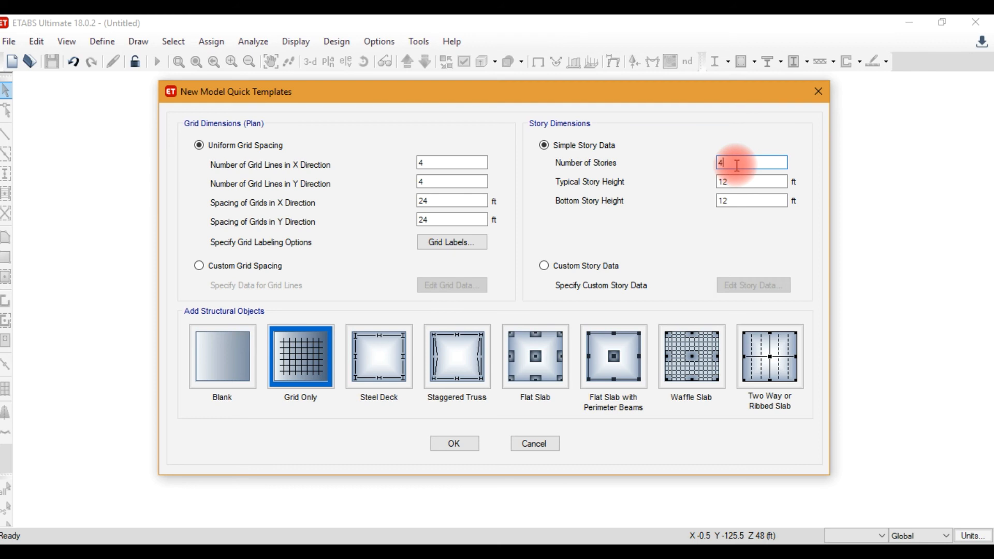
double_click(723, 182)
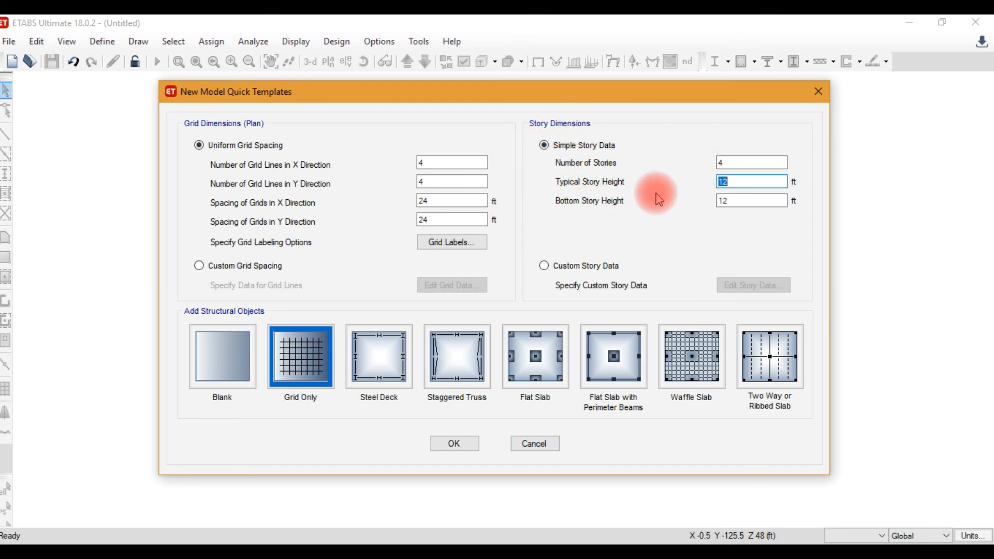
left_click(753, 203)
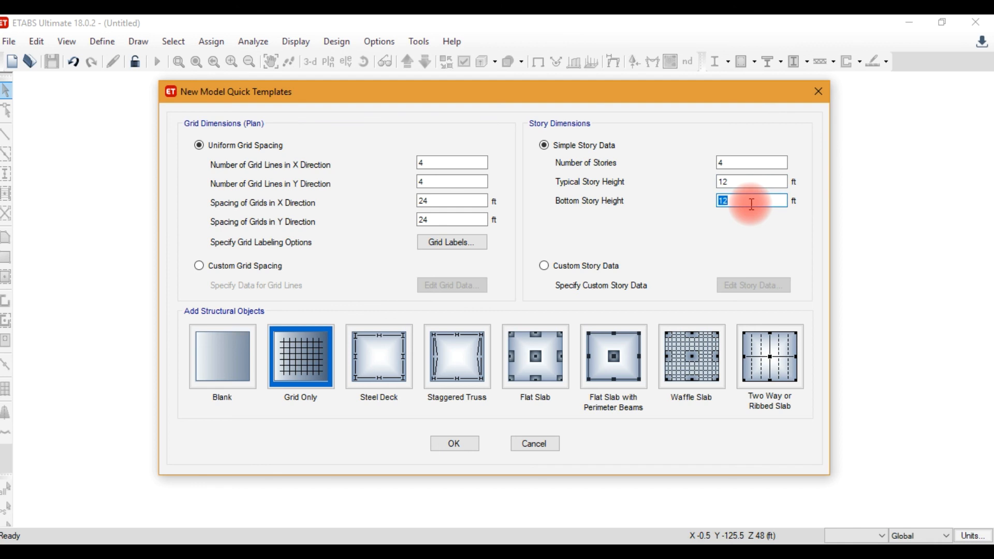
type("15")
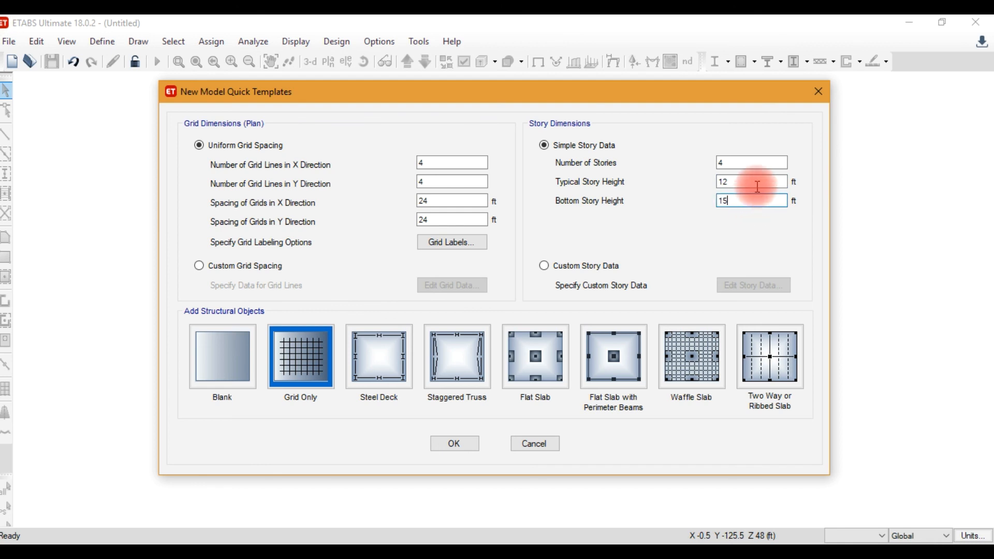
left_click(744, 182)
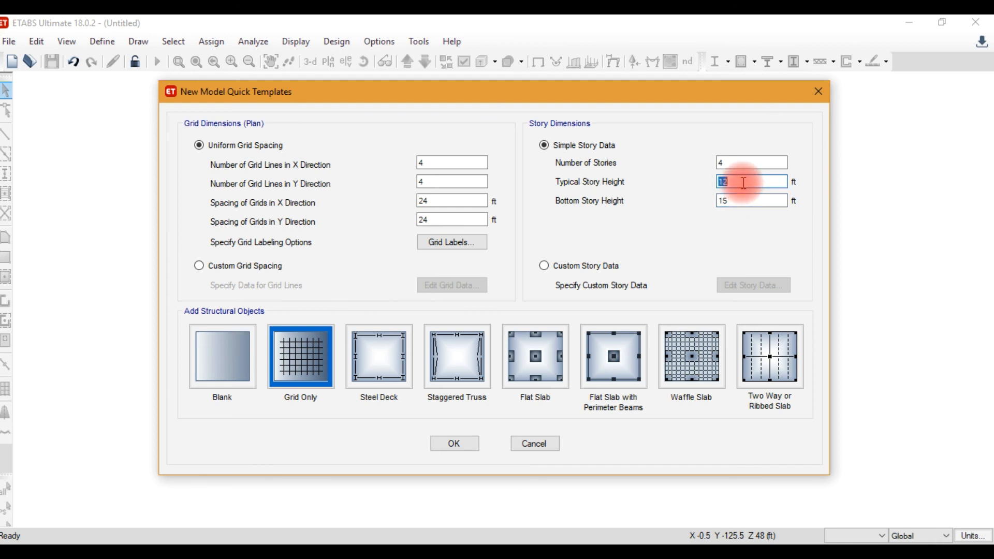
type("10")
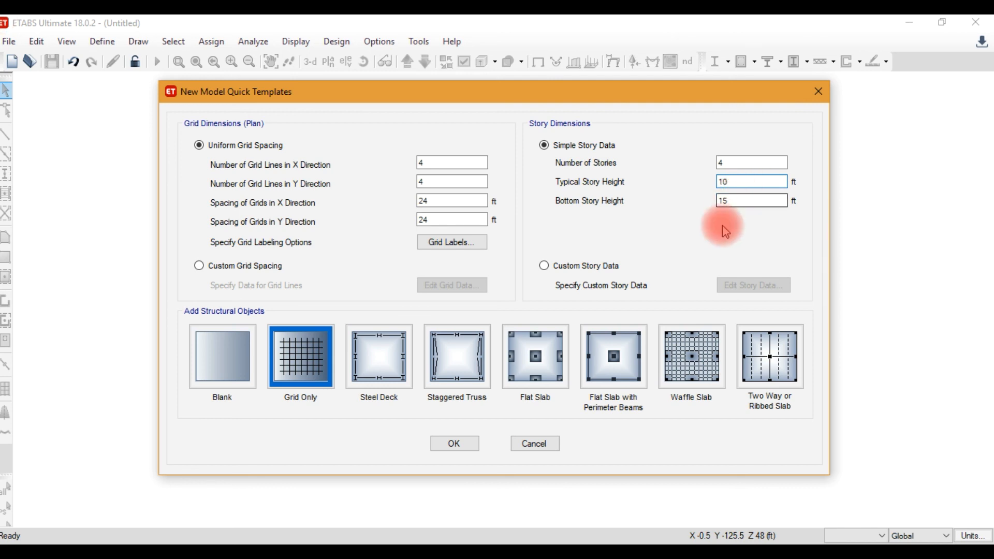
Examine the custom story data table with its heights, master story and splice options, and cancel the new model template
left_click(576, 265)
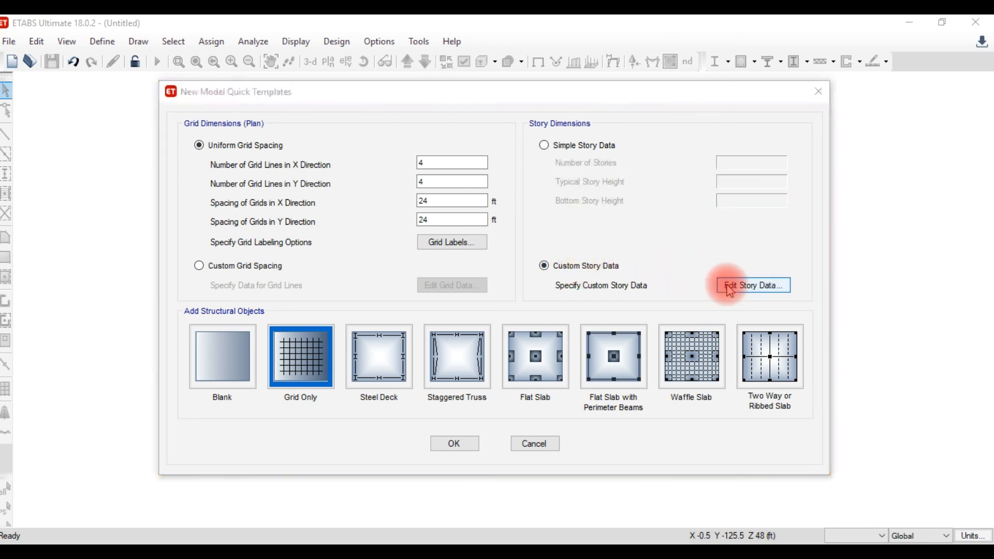
left_click(729, 285)
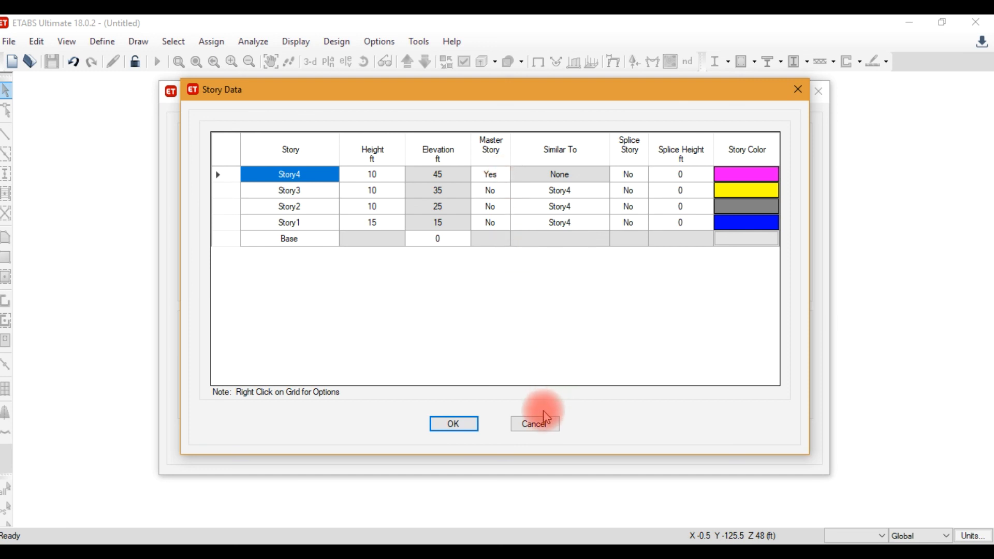
left_click(541, 426)
left_click(524, 341)
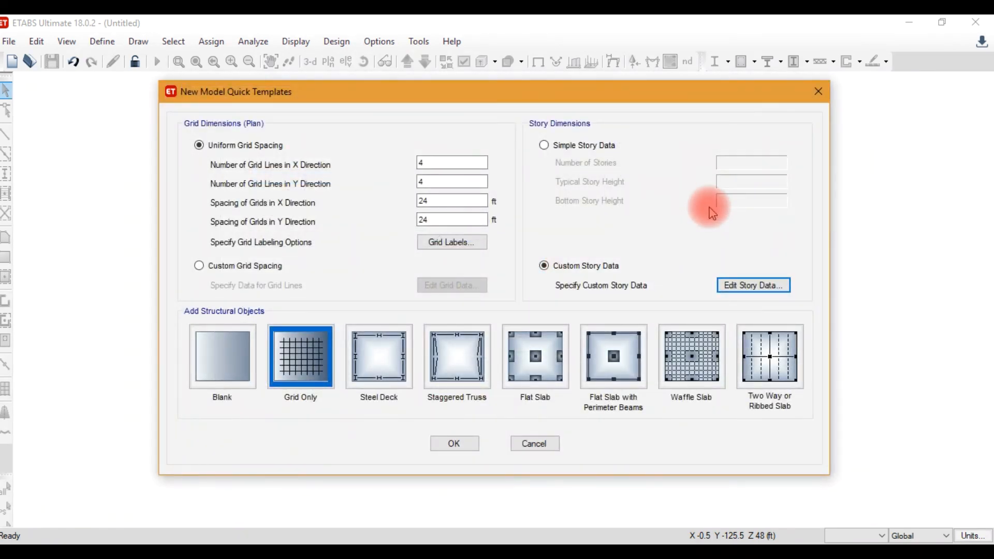
left_click(818, 91)
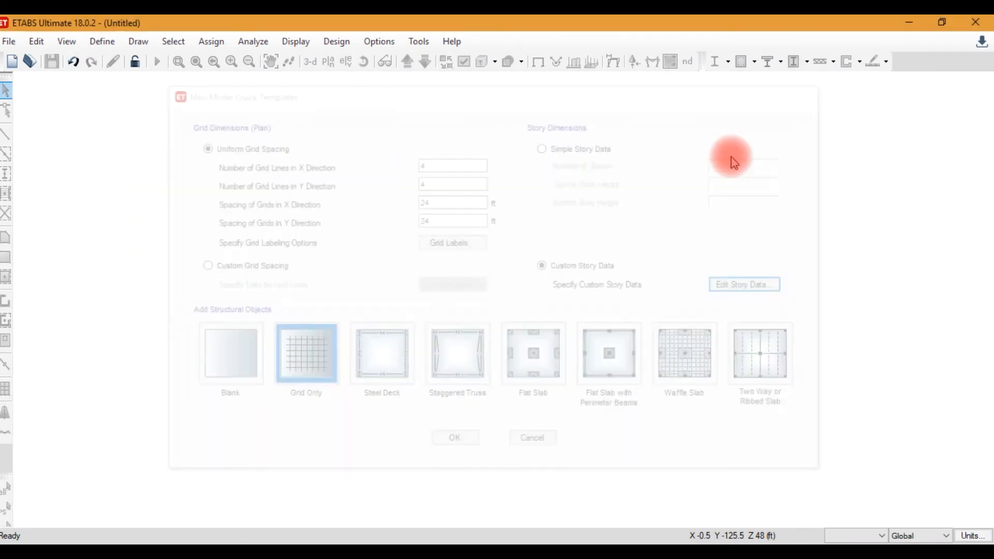